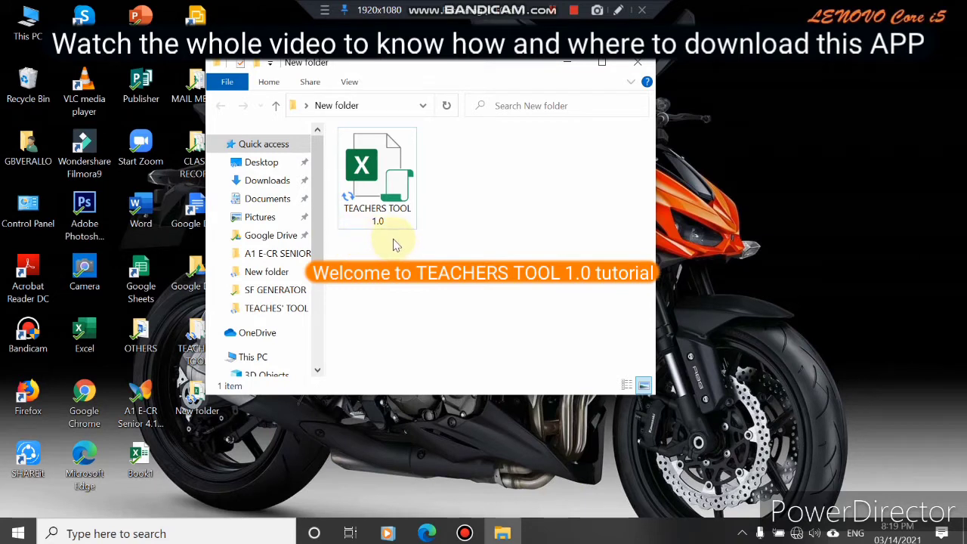
Step: Open the TEACHERS TOOL 1.0 workbook from the New folder in File Explorer
{"action": "double_click", "coordinate": [370, 160]}
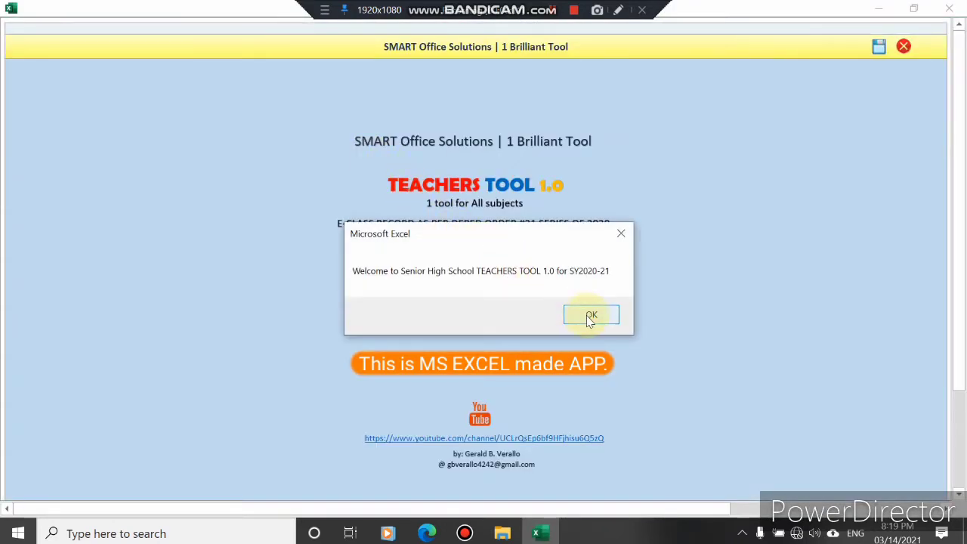
Step: Dismiss the welcome box, then enter CANDABAG NATIONAL HIGH SCHOOL and the teacher's full name on the sign-in form
{"action": "left_click", "coordinate": [591, 316]}
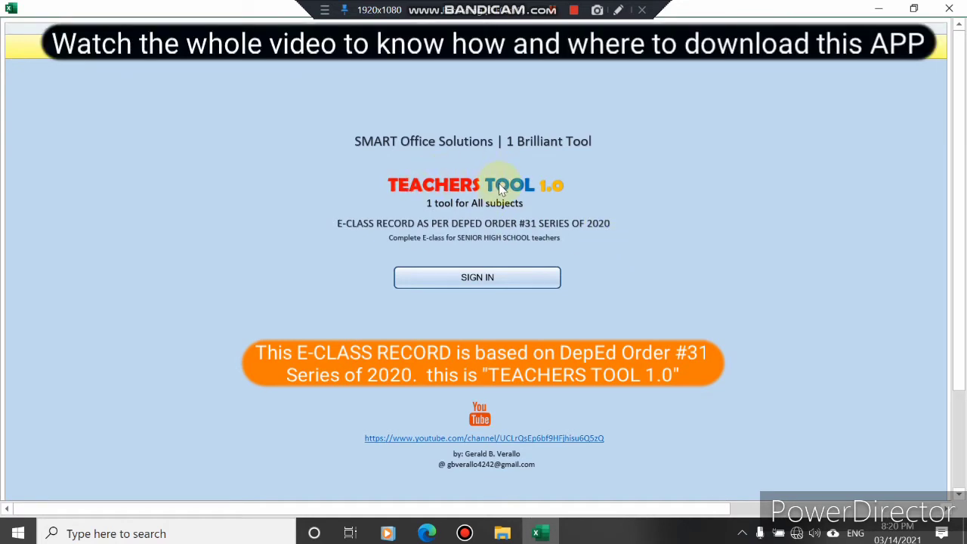
{"action": "left_click", "coordinate": [475, 277]}
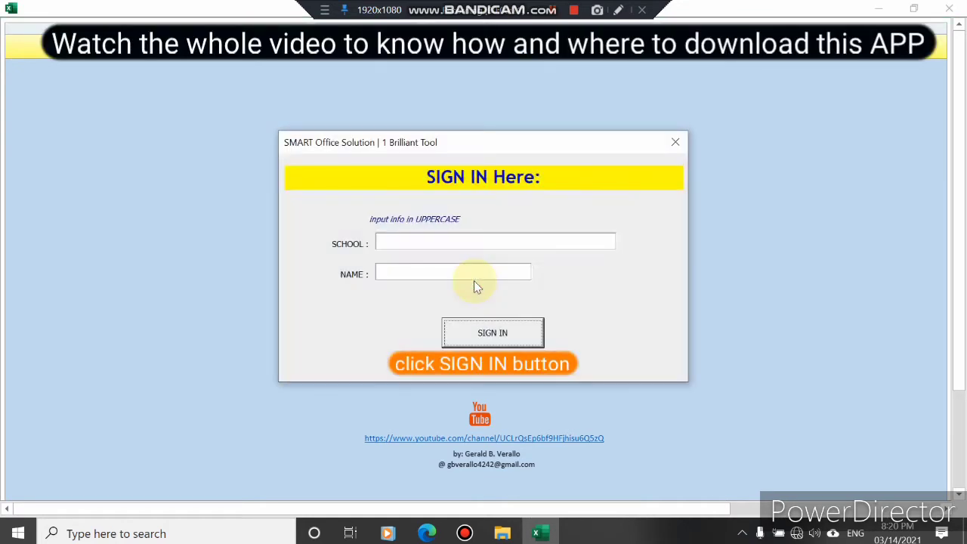
{"action": "left_click", "coordinate": [397, 242]}
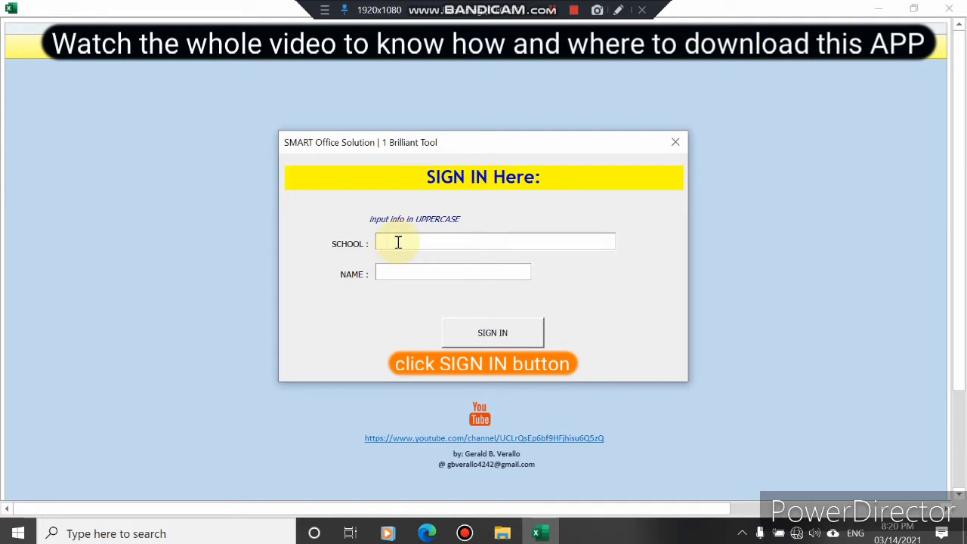
{"action": "type", "text": "CA"}
{"action": "type", "text": "NDABAG NATIONAL HIGH SCHOOL"}
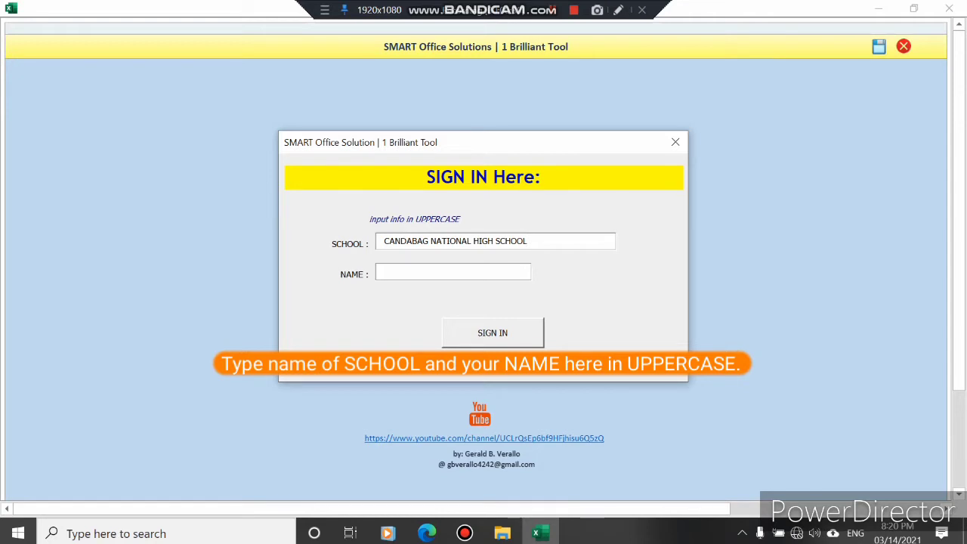
{"action": "type", "text": "ORDAN "}
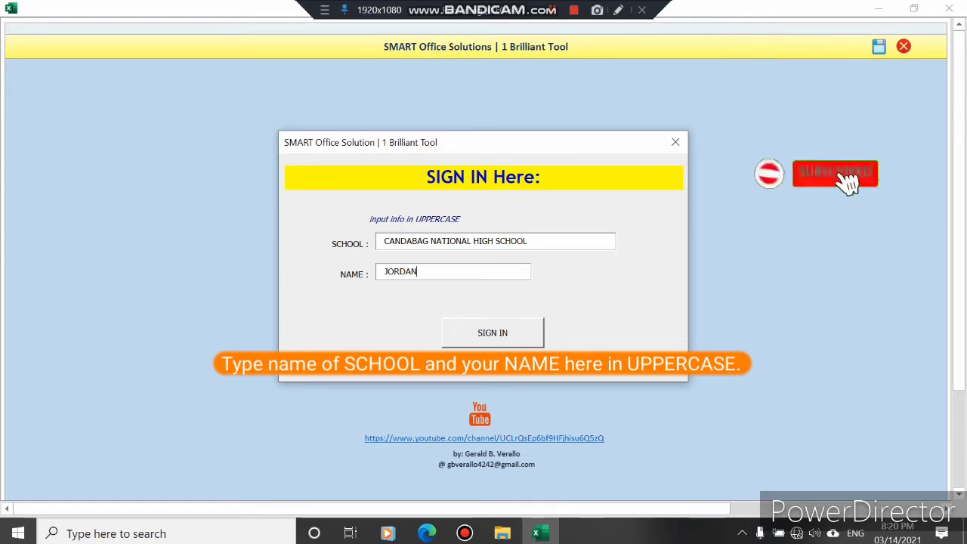
{"action": "type", "text": "MAR"}
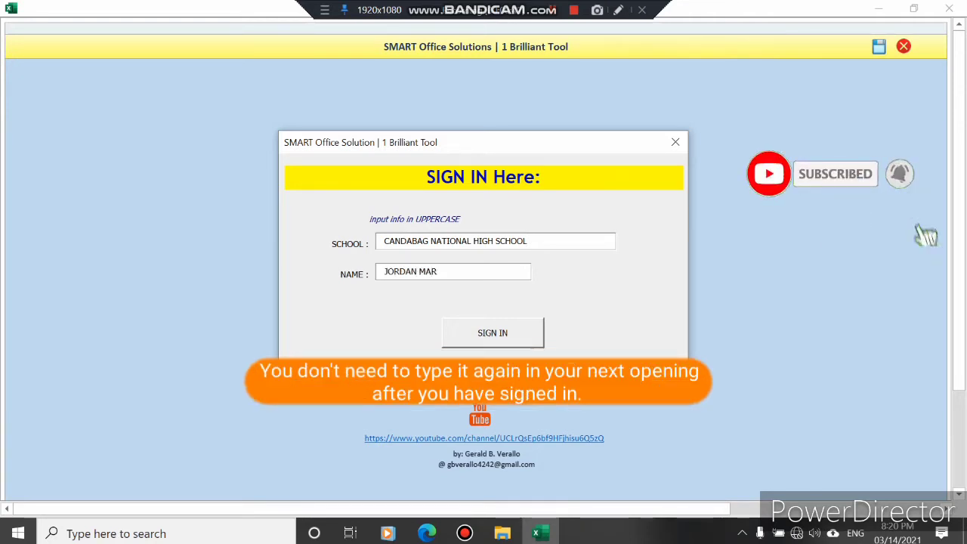
{"action": "key", "text": "BackSpace"}
{"action": "key", "text": "BackSpace"}
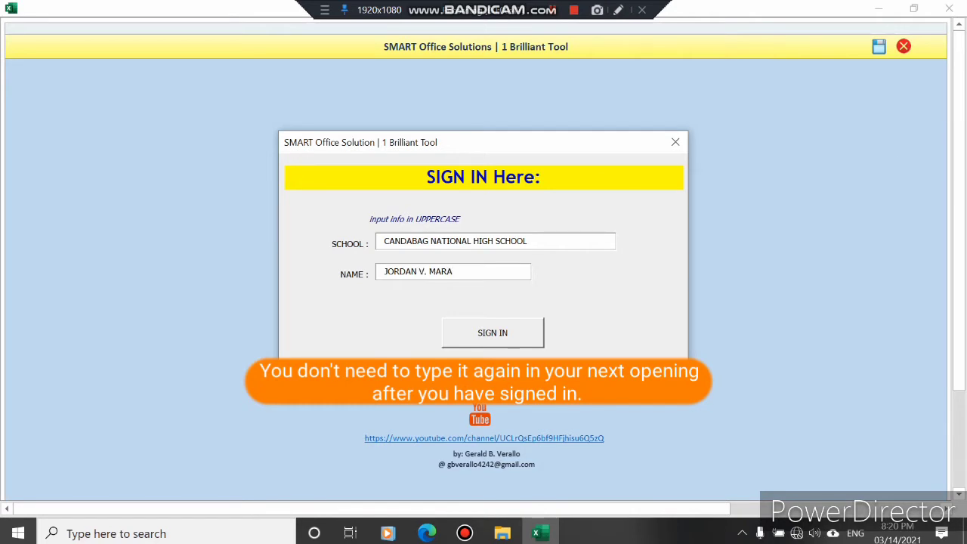
Step: Sign in, start the tool, toggle subject details, and open SCHOOL INFO | SETTINGS
{"action": "left_click", "coordinate": [489, 332]}
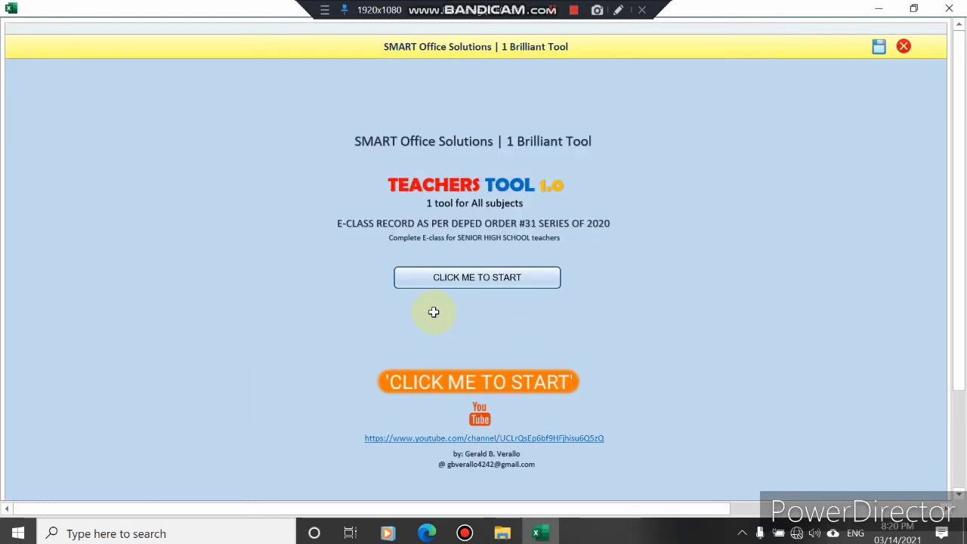
{"action": "left_click", "coordinate": [479, 285]}
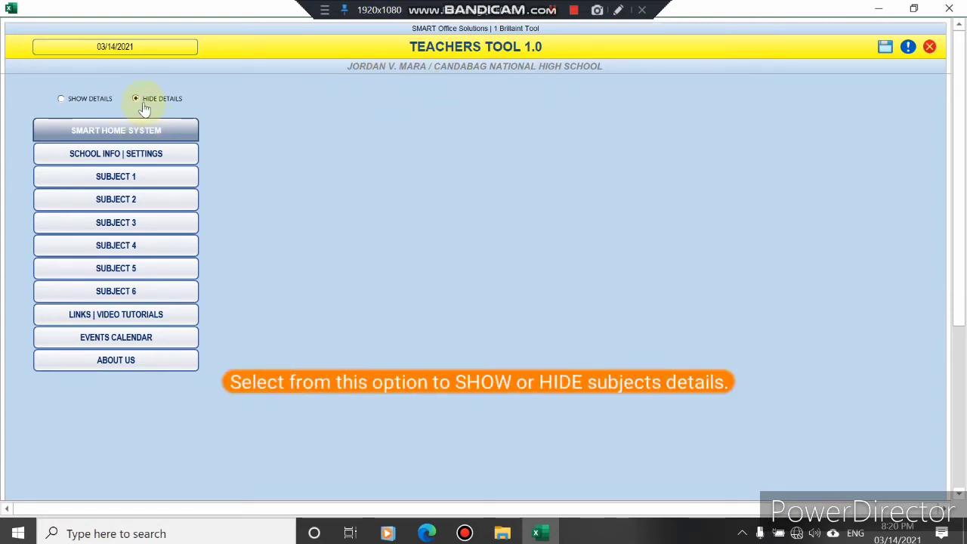
{"action": "left_click", "coordinate": [62, 101]}
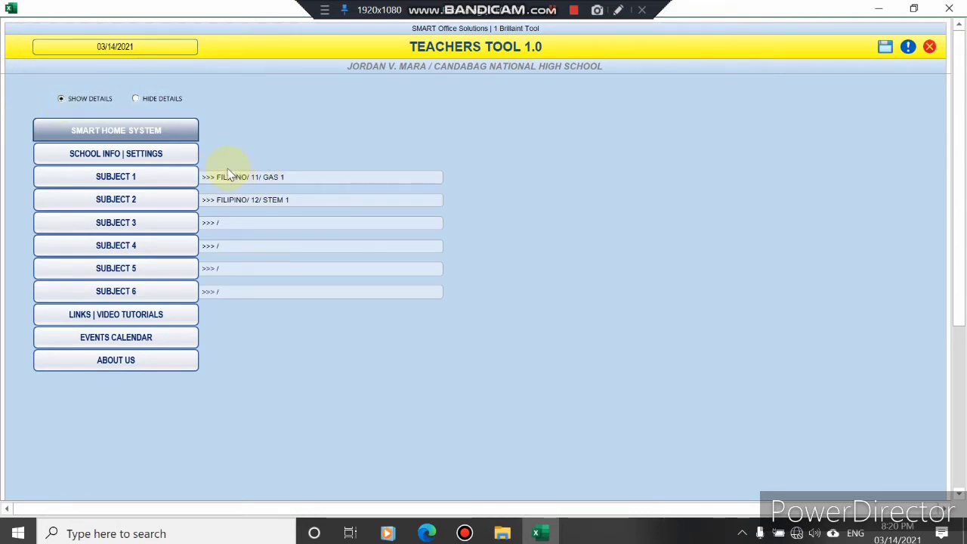
{"action": "left_click", "coordinate": [135, 99]}
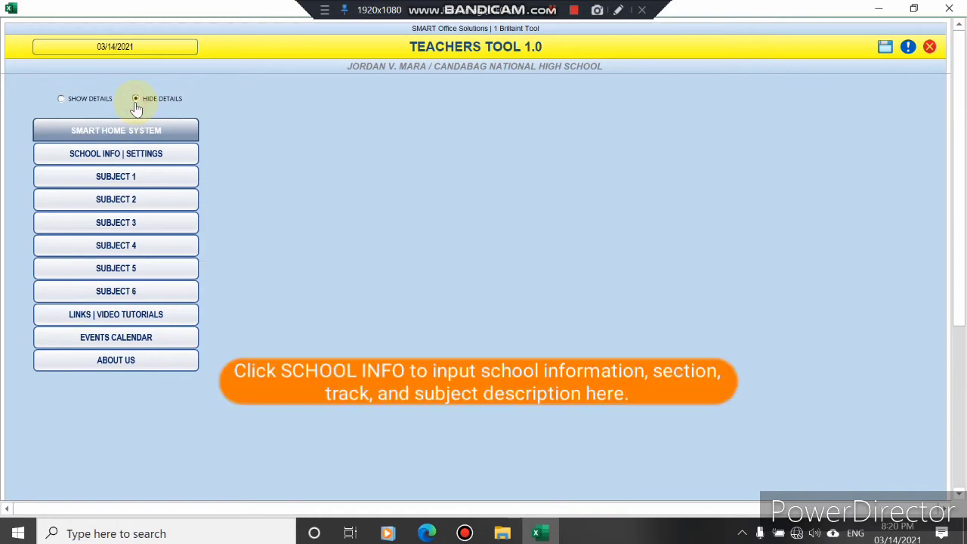
{"action": "left_click", "coordinate": [151, 155]}
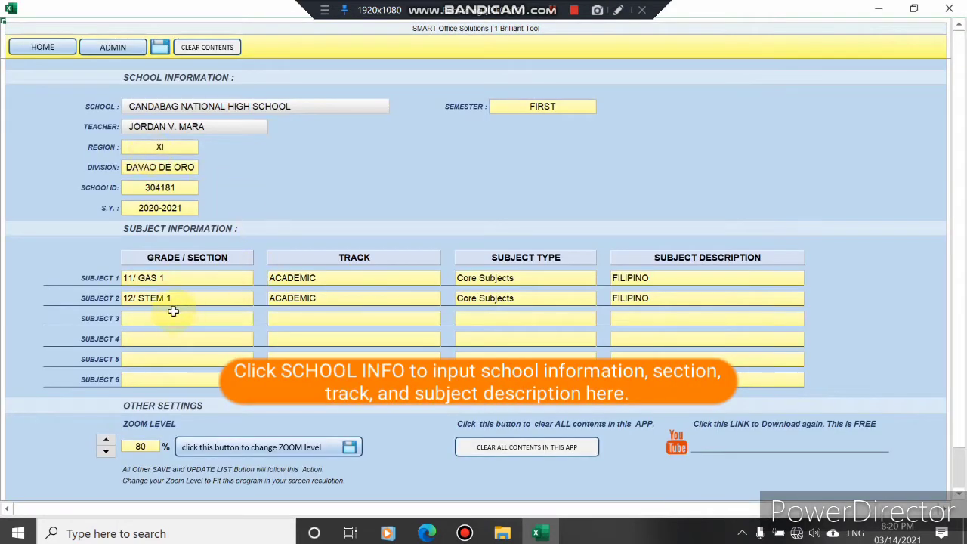
Step: Set Subject 3's grade/section to 11/EIM 1 and its track to TECHNICAL/VOCATIONAL/LIVELIHOOD
{"action": "left_click", "coordinate": [156, 318]}
{"action": "type", "text": "11/EIM"}
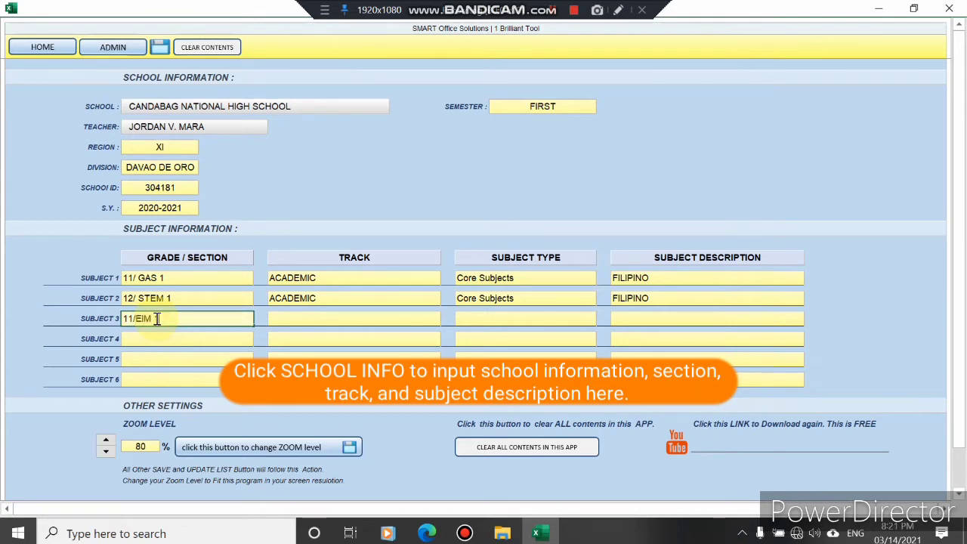
{"action": "type", "text": "1"}
{"action": "left_click", "coordinate": [309, 320]}
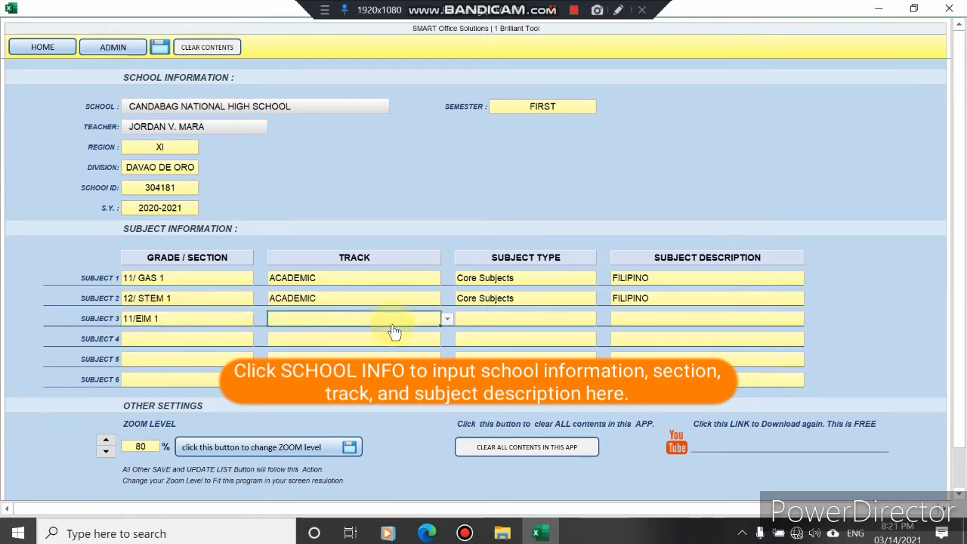
{"action": "left_click", "coordinate": [447, 318]}
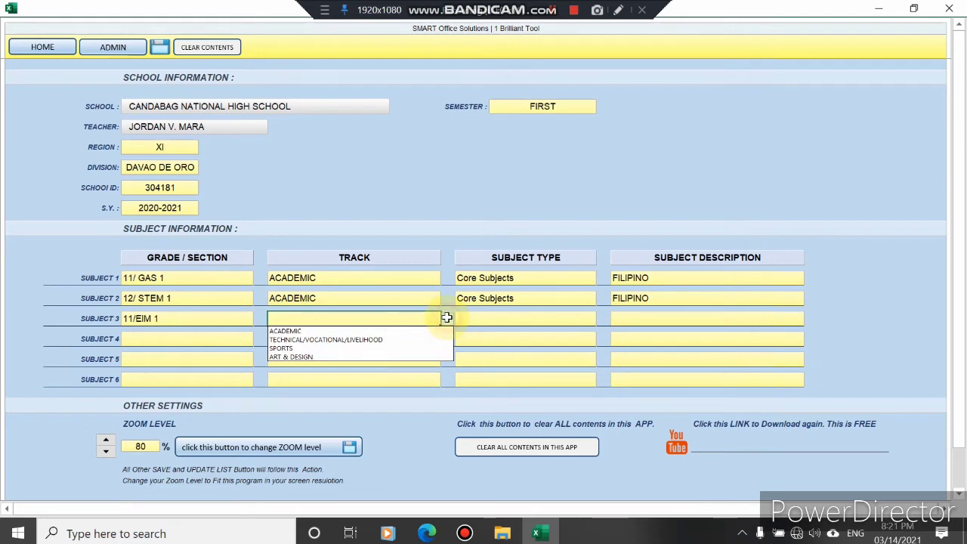
{"action": "left_click", "coordinate": [402, 338]}
Step: Set Subject 3's subject type to Core Subjects
{"action": "left_click", "coordinate": [492, 323]}
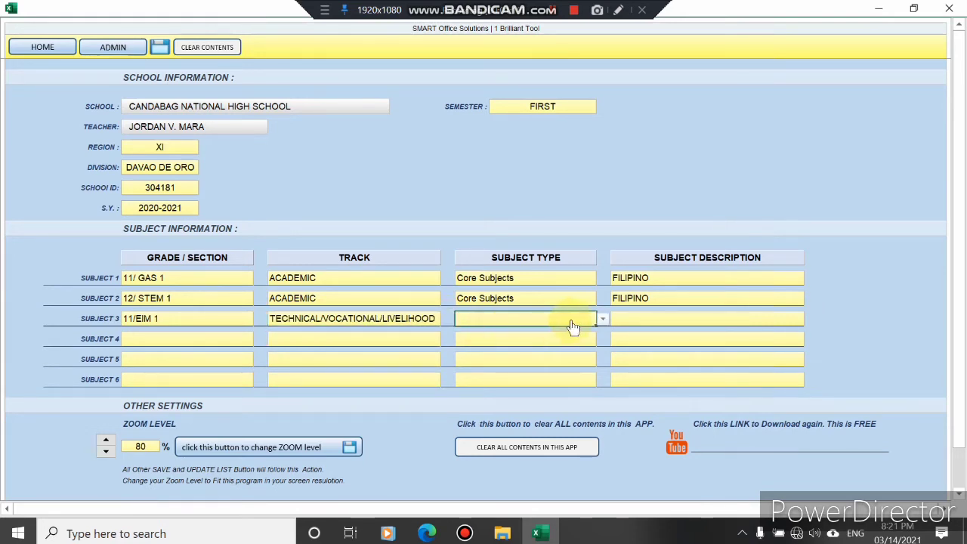
{"action": "left_click", "coordinate": [602, 322]}
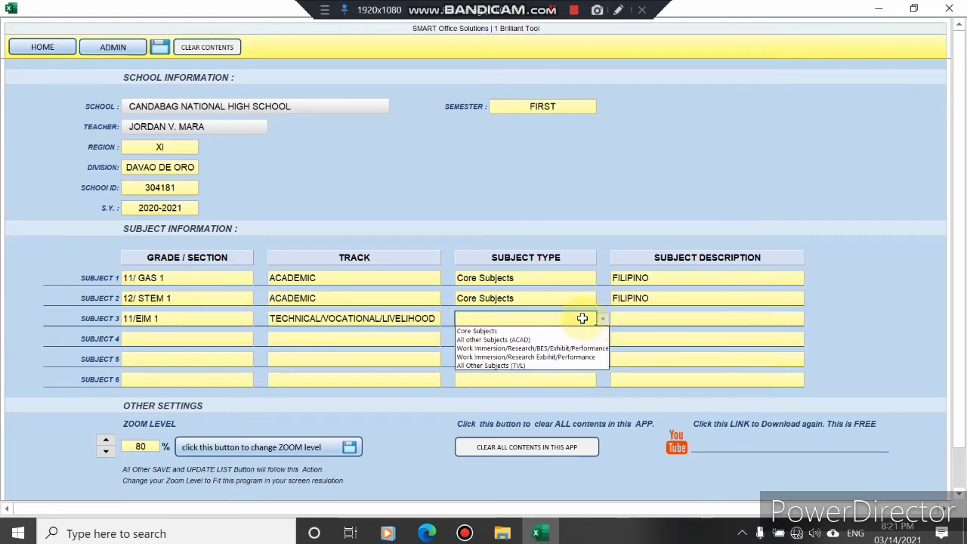
{"action": "left_click", "coordinate": [499, 364]}
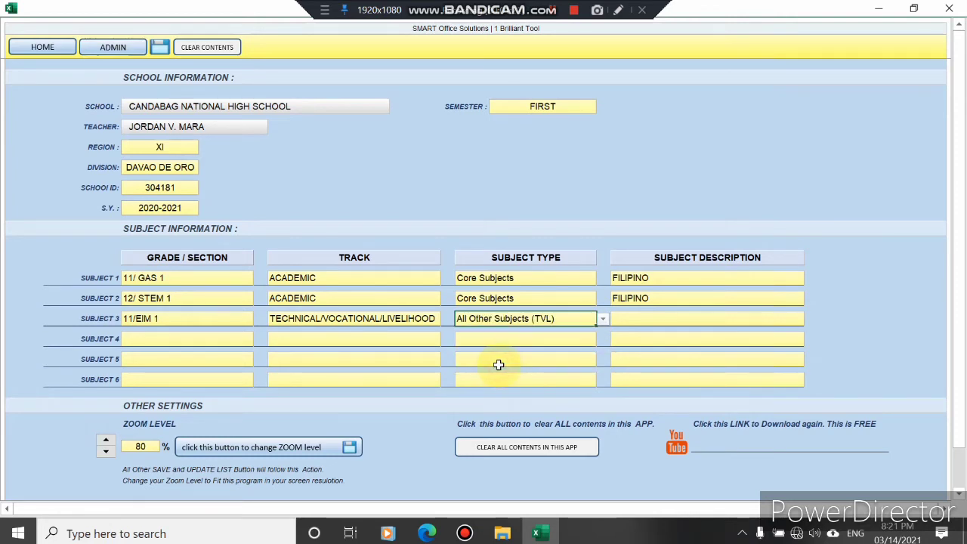
{"action": "left_click", "coordinate": [597, 317]}
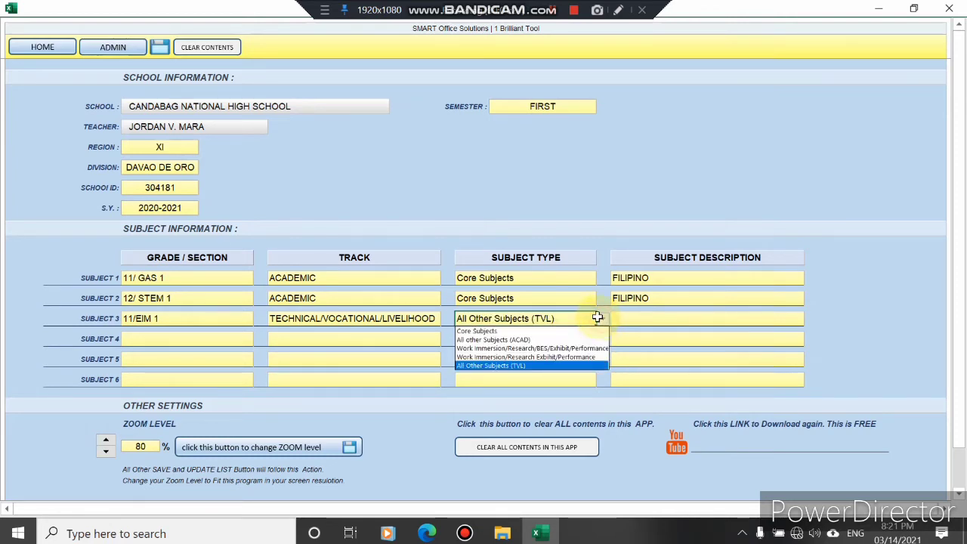
{"action": "left_click", "coordinate": [519, 331]}
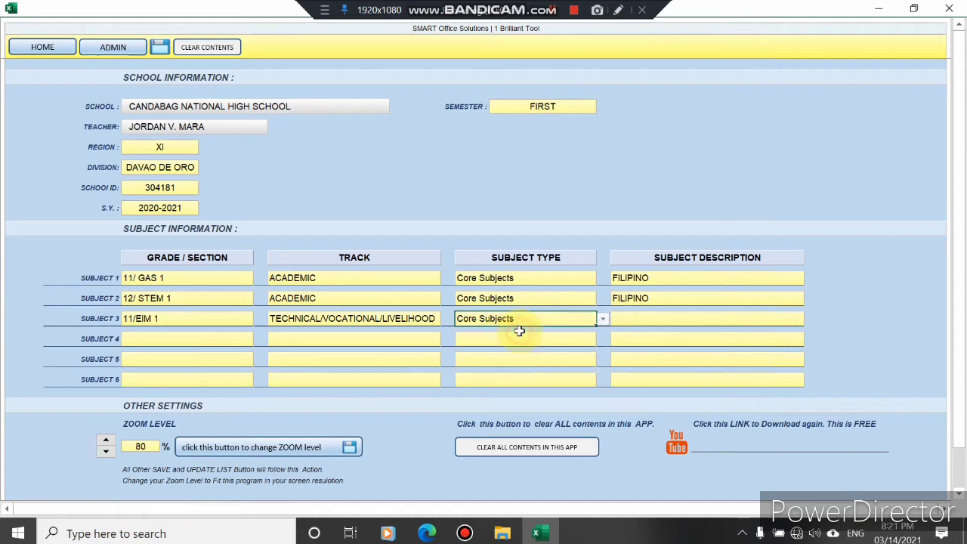
Step: Enter FILIPINO as Subject 3's description and save the school information
{"action": "left_click", "coordinate": [638, 320]}
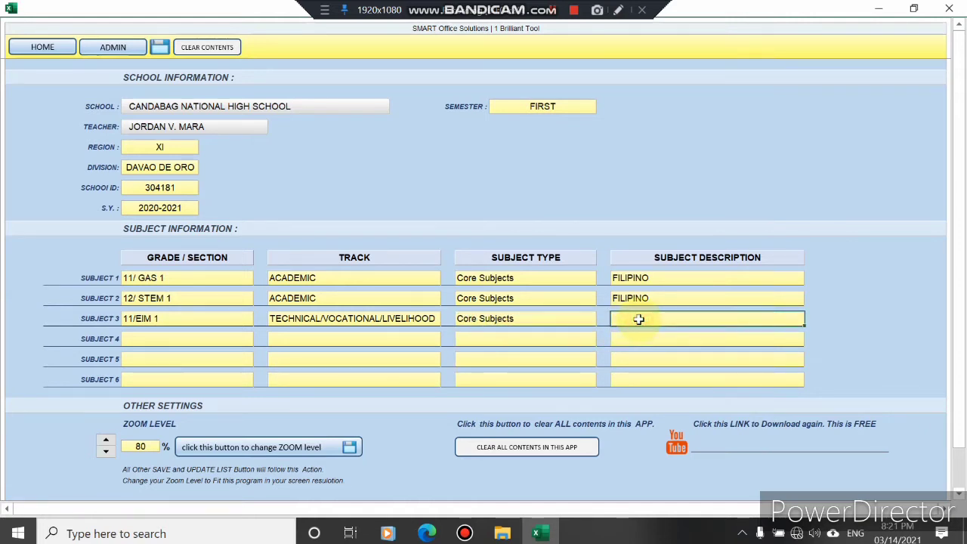
{"action": "type", "text": "FILIPINO"}
{"action": "key", "text": "Return"}
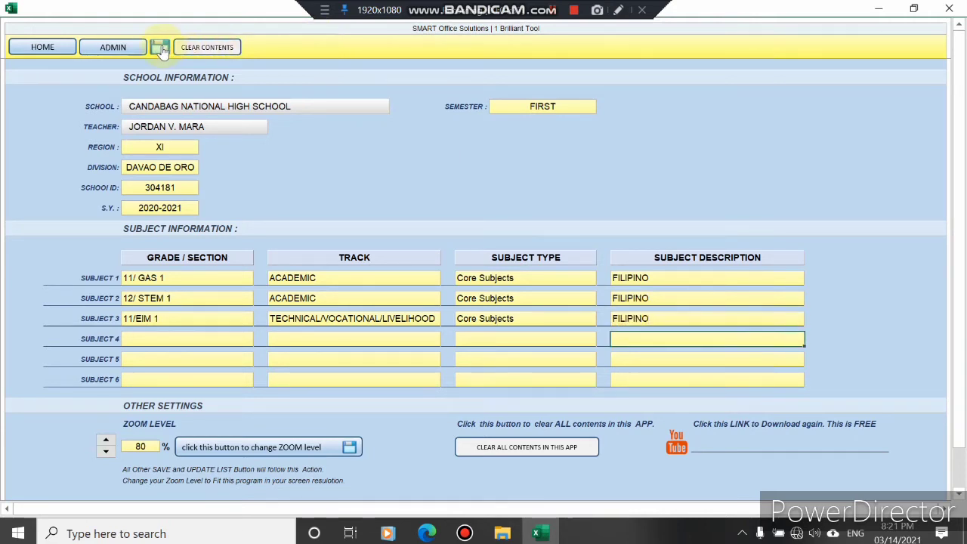
{"action": "left_click", "coordinate": [161, 49]}
Step: Return HOME, show subject details, and open Subject 1's 11/ GAS 1 student list
{"action": "left_click", "coordinate": [43, 47]}
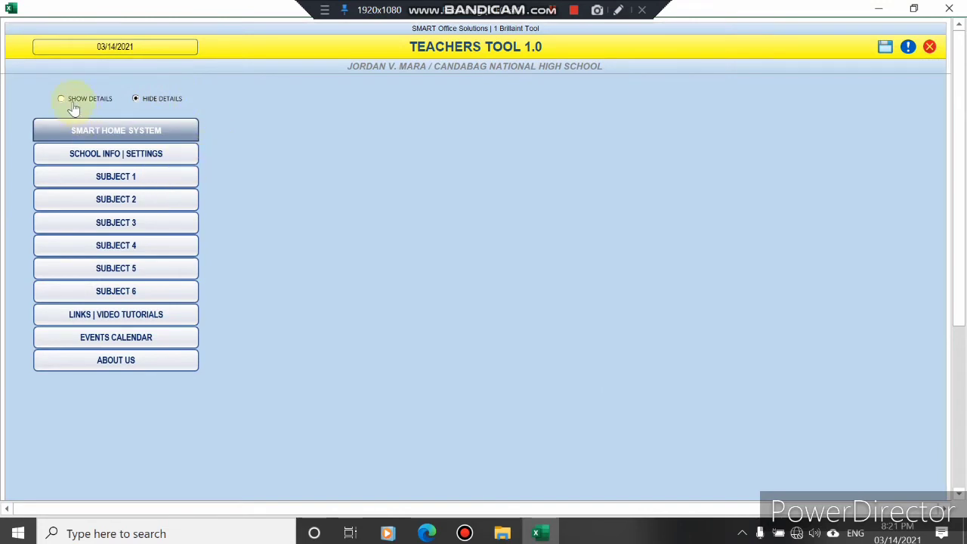
{"action": "left_click", "coordinate": [64, 98]}
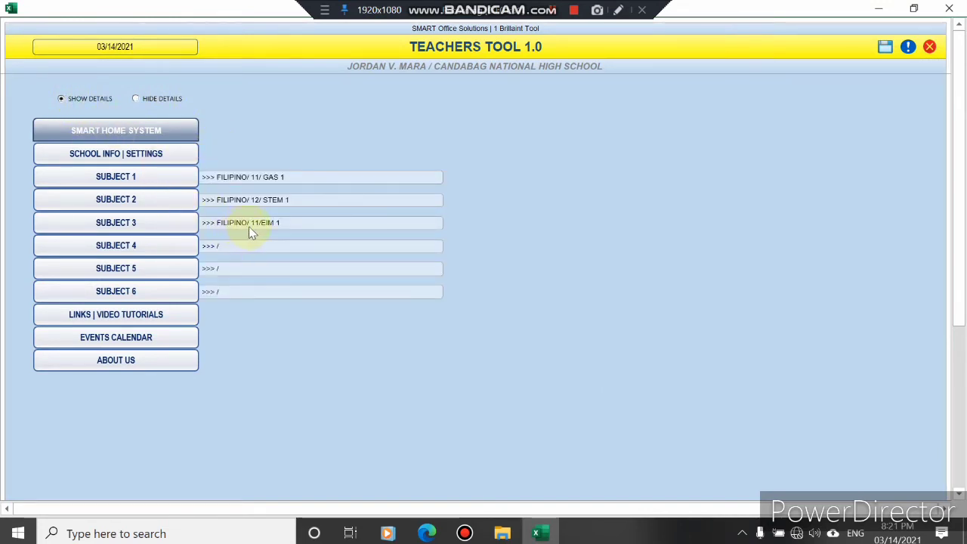
{"action": "left_click", "coordinate": [146, 176]}
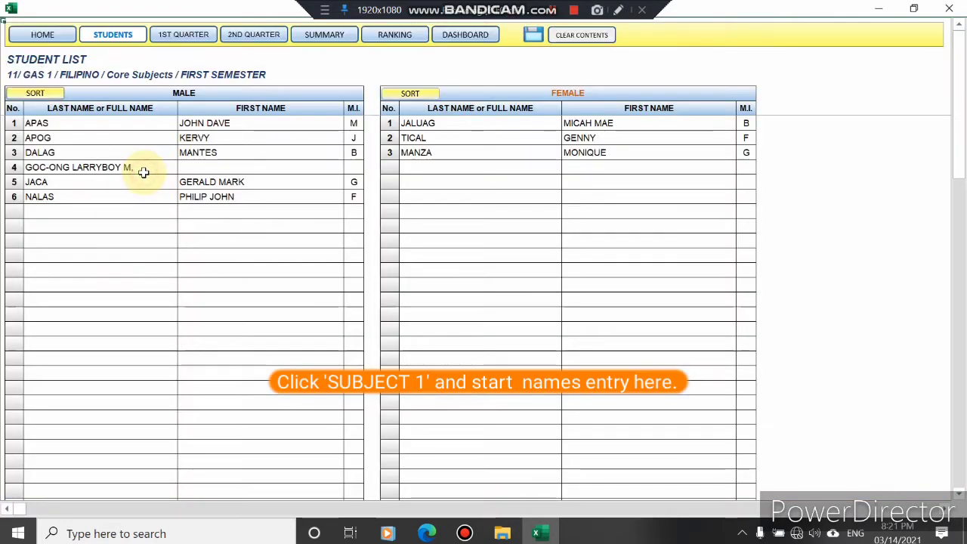
Step: Add a new student's full name below the last male entry
{"action": "left_click", "coordinate": [76, 214]}
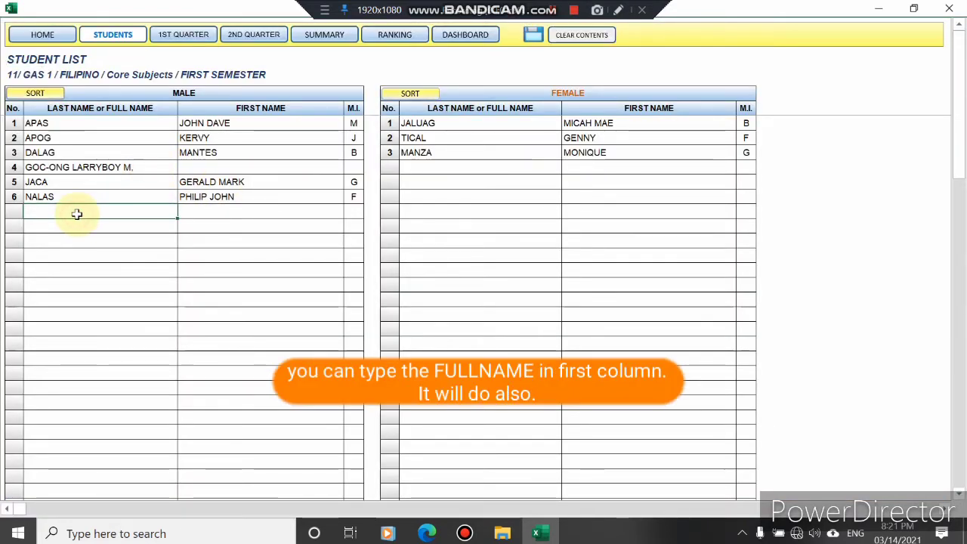
{"action": "type", "text": "BINTIC"}
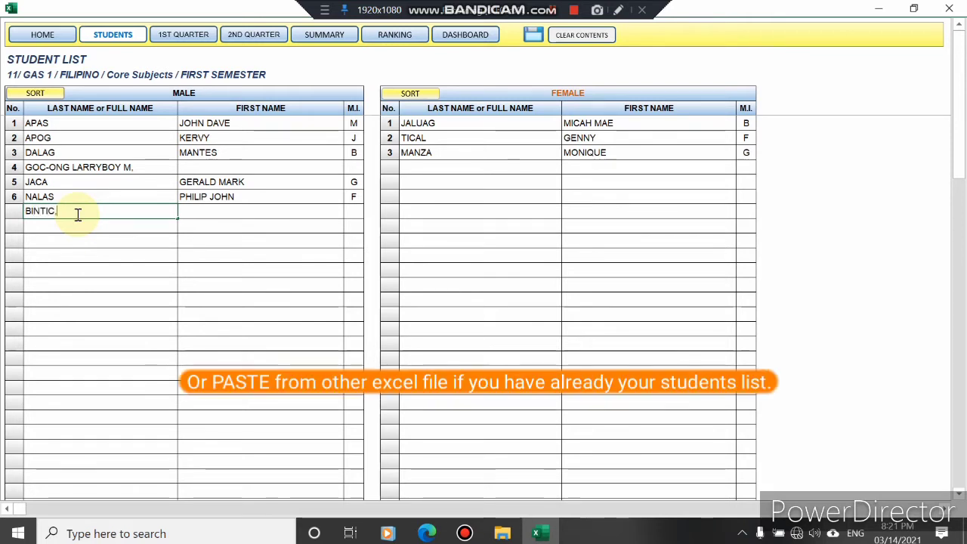
{"action": "type", "text": ", JAIME"}
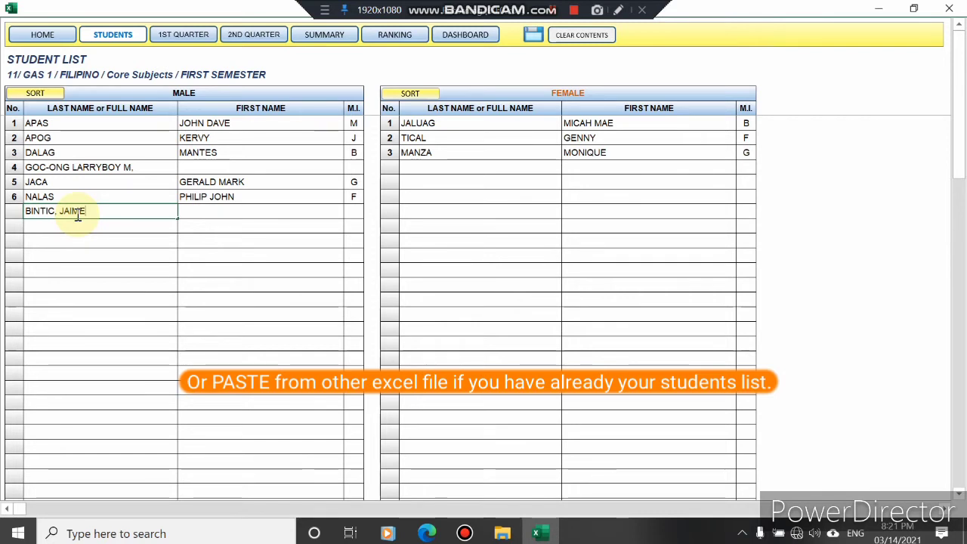
{"action": "type", "text": " C."}
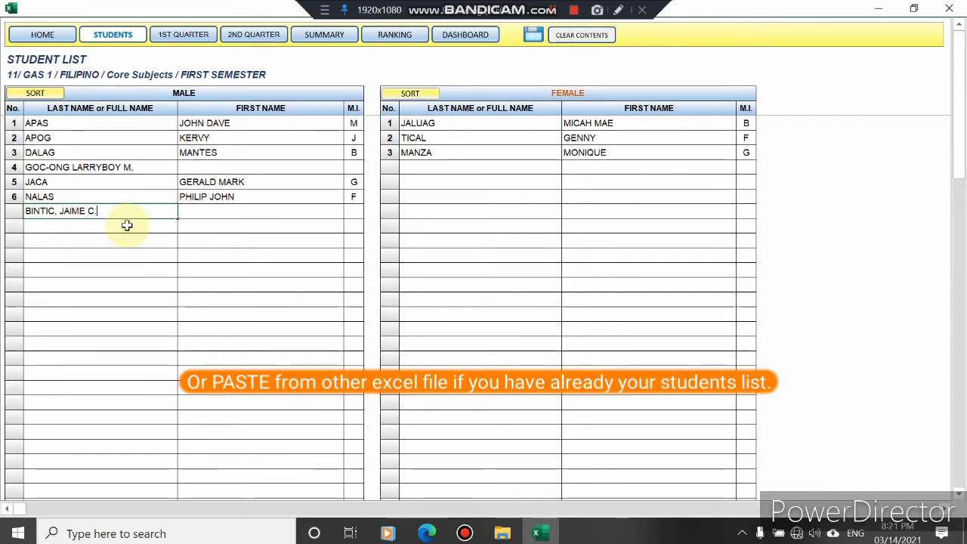
{"action": "key", "text": "Return"}
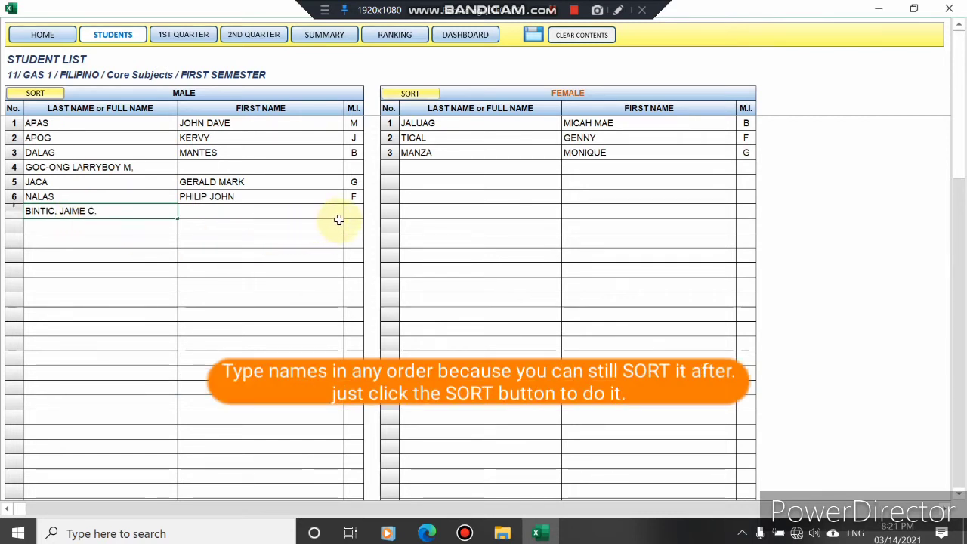
Step: Sort the male and female lists alphabetically and go to the 1ST QUARTER sheet
{"action": "left_click", "coordinate": [36, 99]}
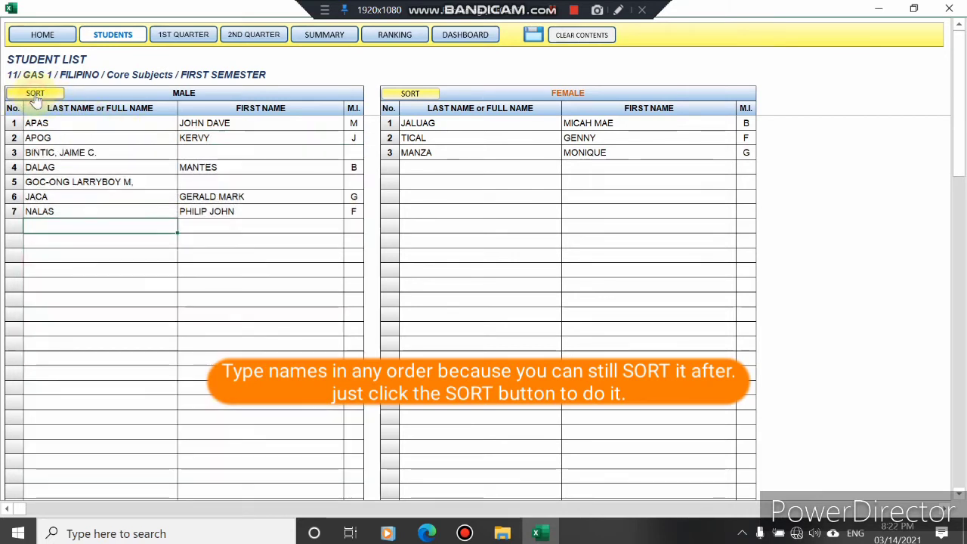
{"action": "left_click", "coordinate": [398, 100]}
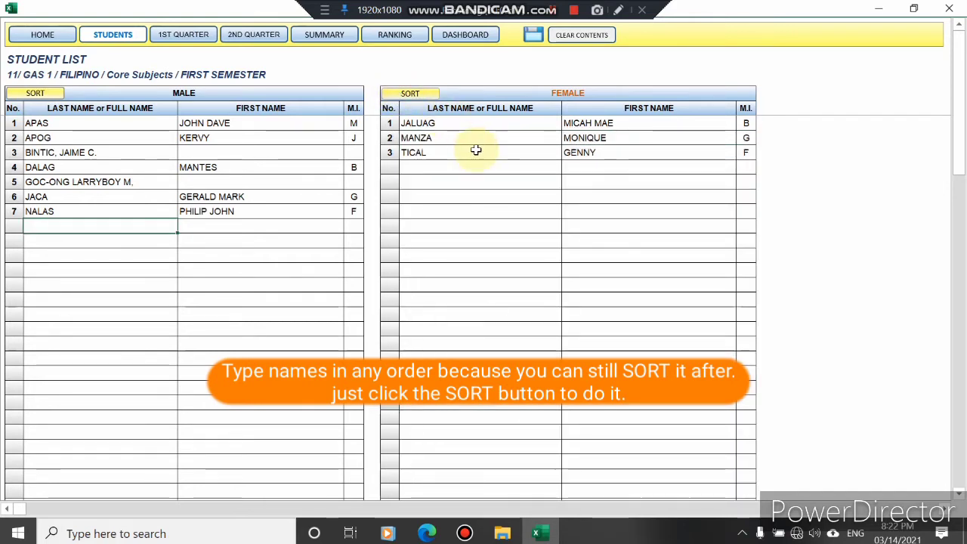
{"action": "left_click", "coordinate": [196, 40]}
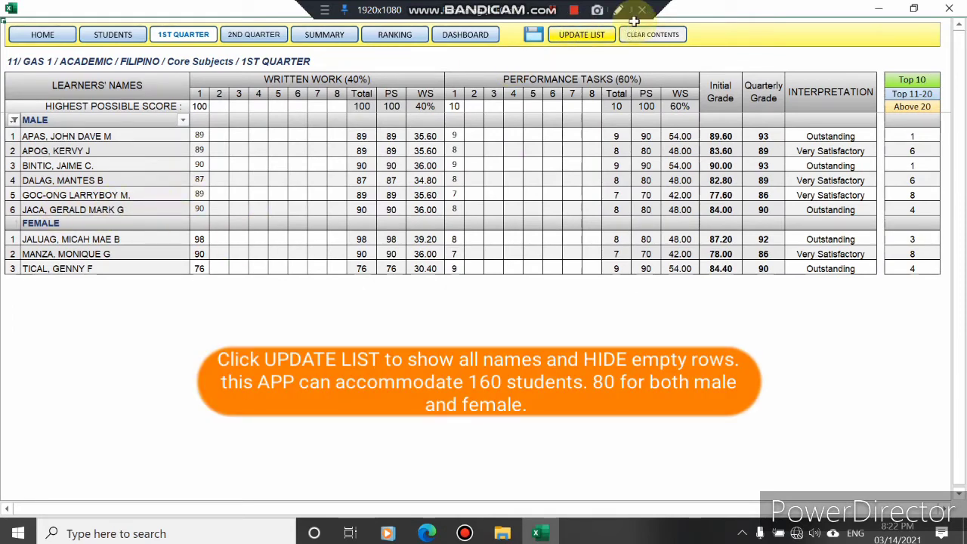
Step: Update the 1st quarter list and give the new student Written Work 87 and Performance Task 8
{"action": "left_click", "coordinate": [593, 34]}
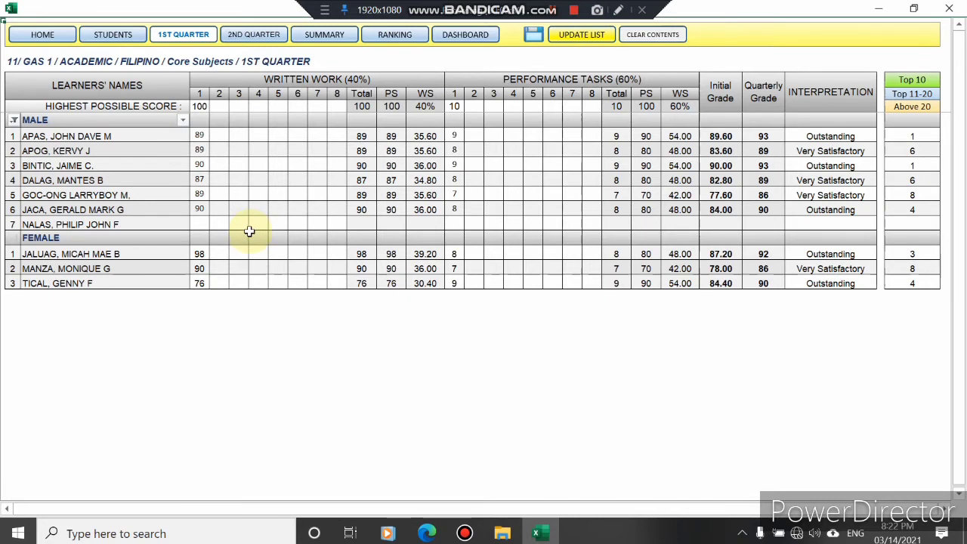
{"action": "left_click", "coordinate": [203, 221]}
{"action": "type", "text": "87"}
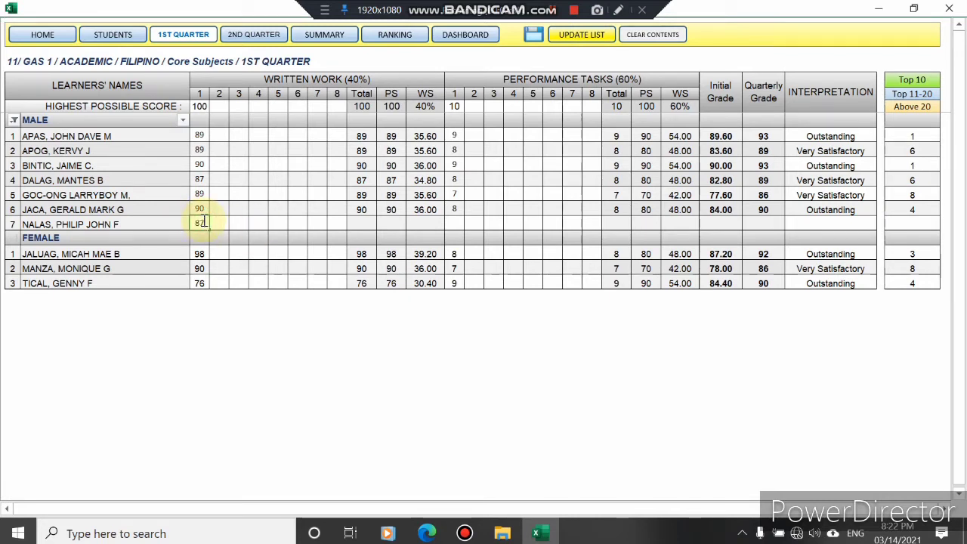
{"action": "key", "text": "Return"}
{"action": "type", "text": "7"}
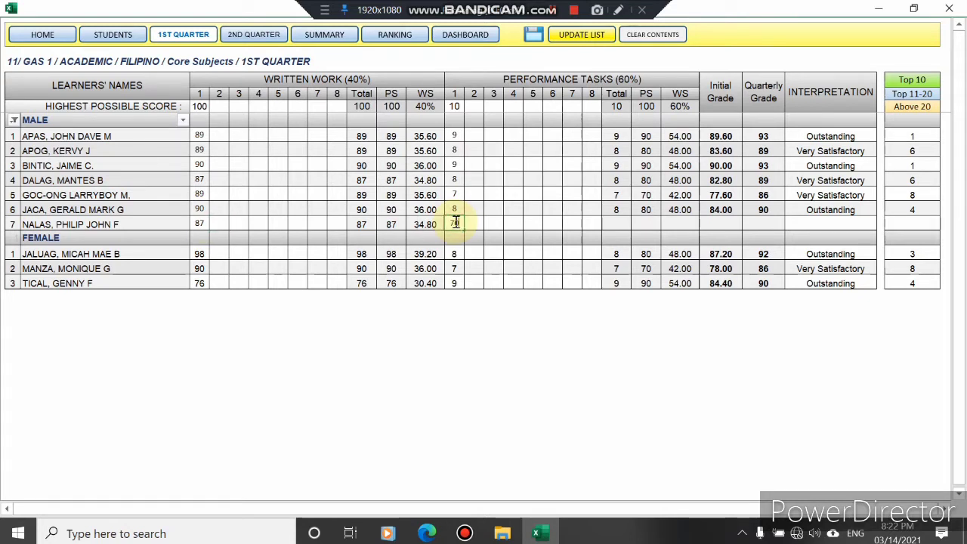
{"action": "key", "text": "Return"}
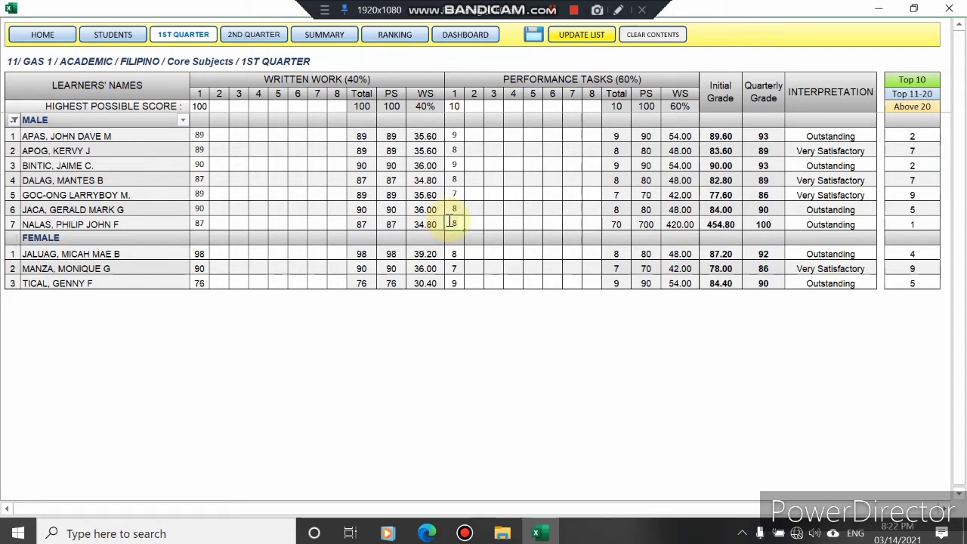
{"action": "key", "text": "Return"}
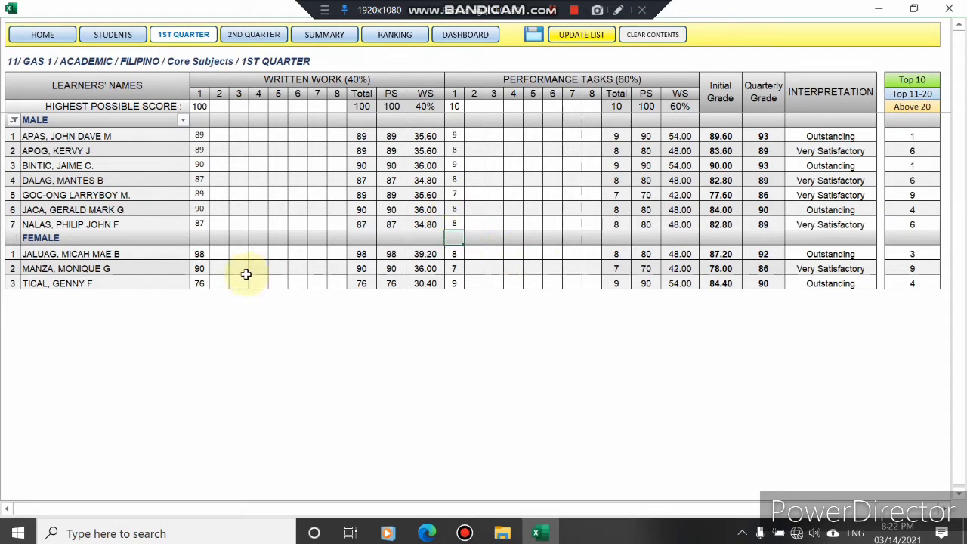
{"action": "left_click", "coordinate": [253, 35]}
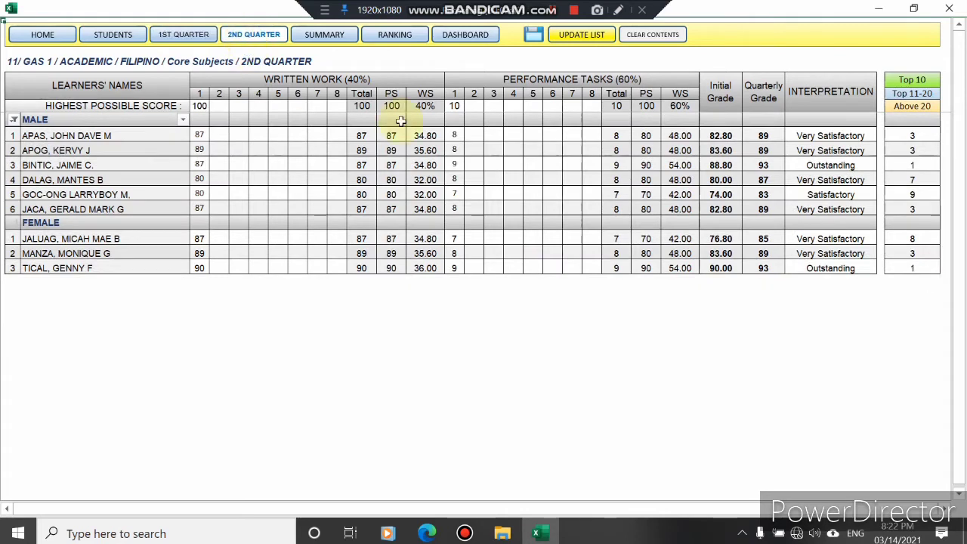
Step: Update the 2nd quarter list and give the new student Written Work 76 and Performance Task 5
{"action": "left_click", "coordinate": [574, 34]}
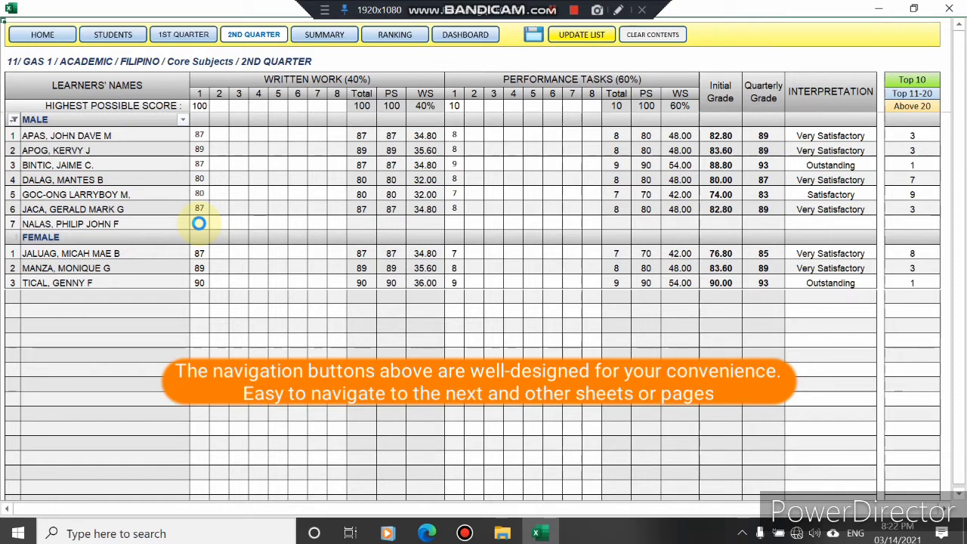
{"action": "left_click", "coordinate": [199, 224]}
{"action": "type", "text": "76"}
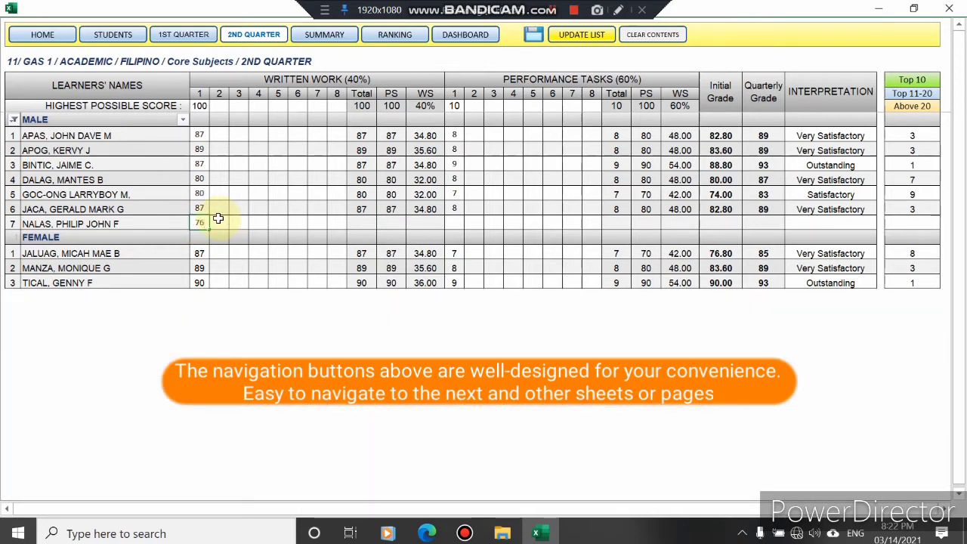
{"action": "left_click", "coordinate": [452, 222]}
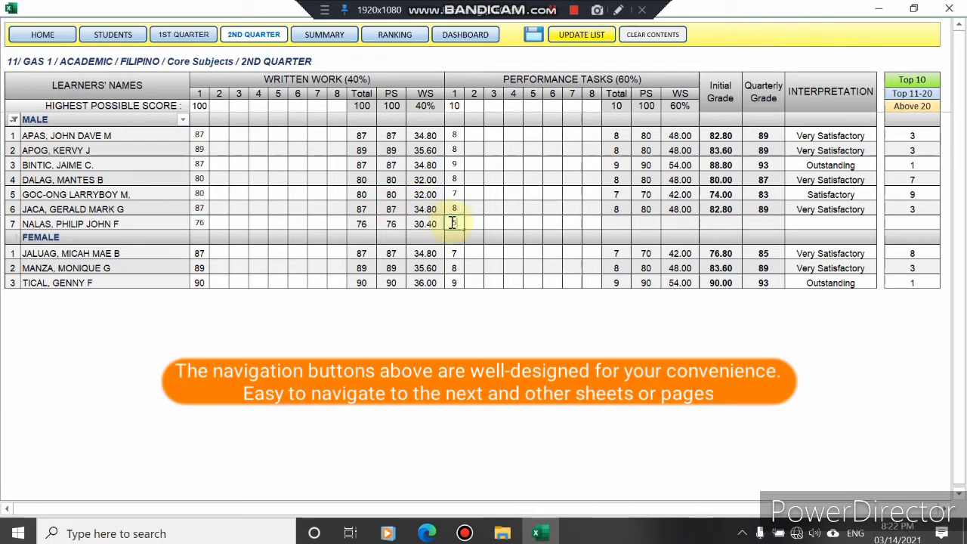
{"action": "type", "text": "56"}
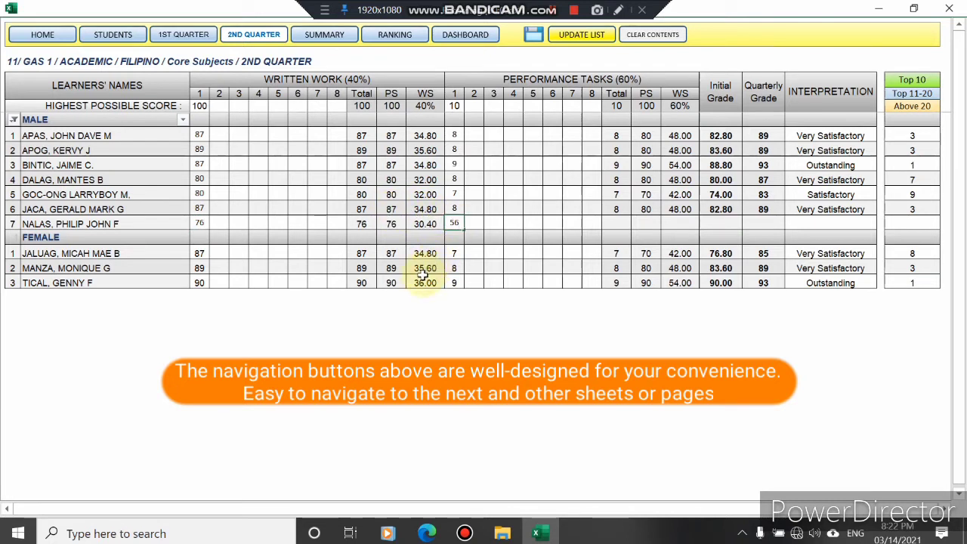
{"action": "key", "text": "Return"}
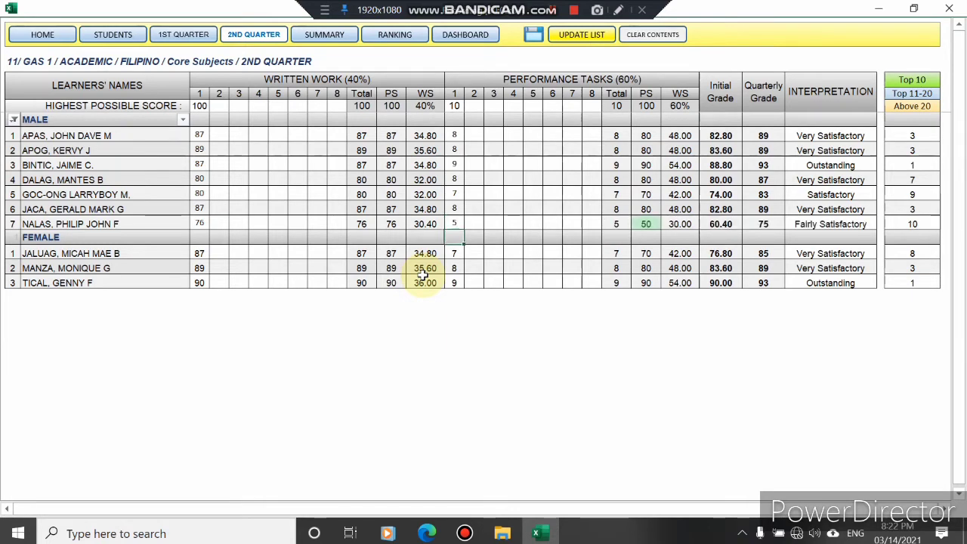
{"action": "left_click", "coordinate": [580, 36]}
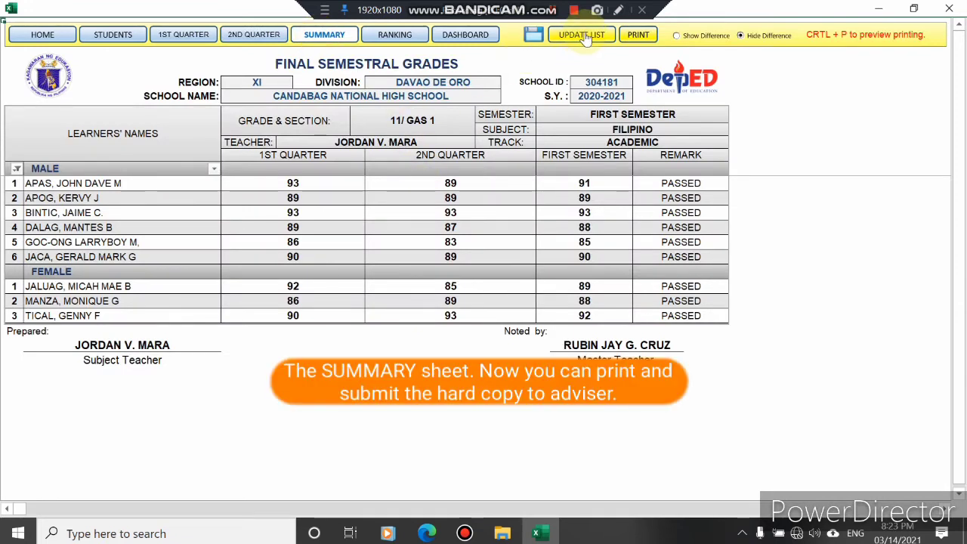
Step: Update the SUMMARY and RANKING lists to include all ten learners, then view the DASHBOARD
{"action": "left_click", "coordinate": [586, 37]}
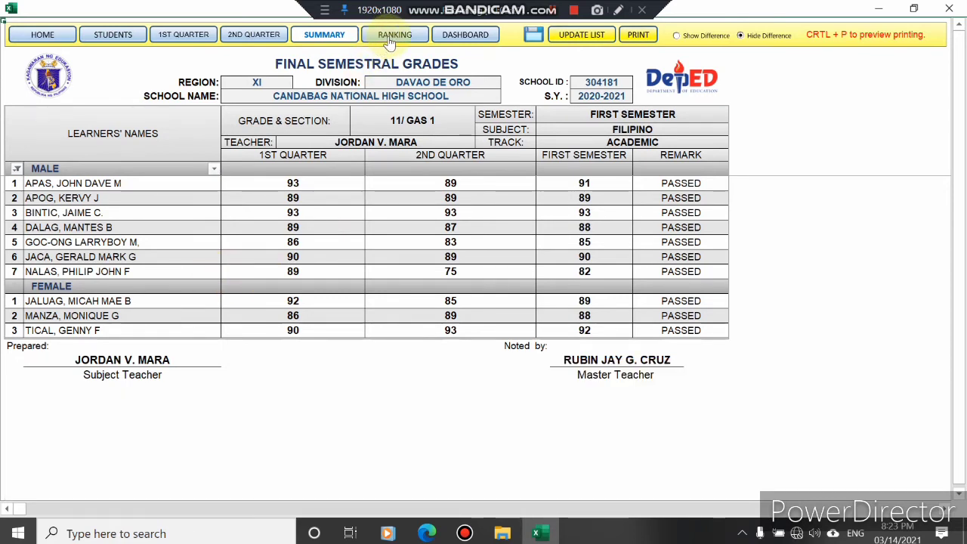
{"action": "left_click", "coordinate": [389, 42]}
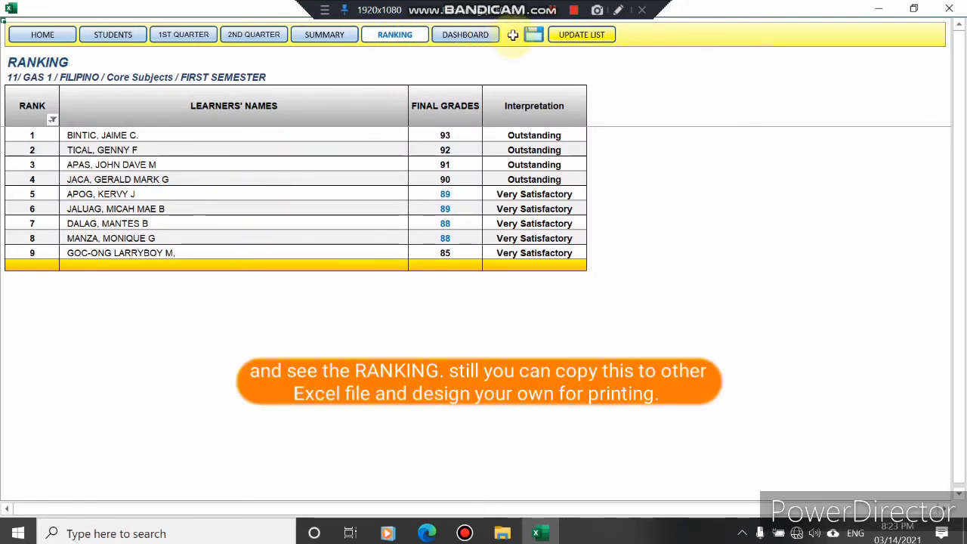
{"action": "left_click", "coordinate": [575, 34]}
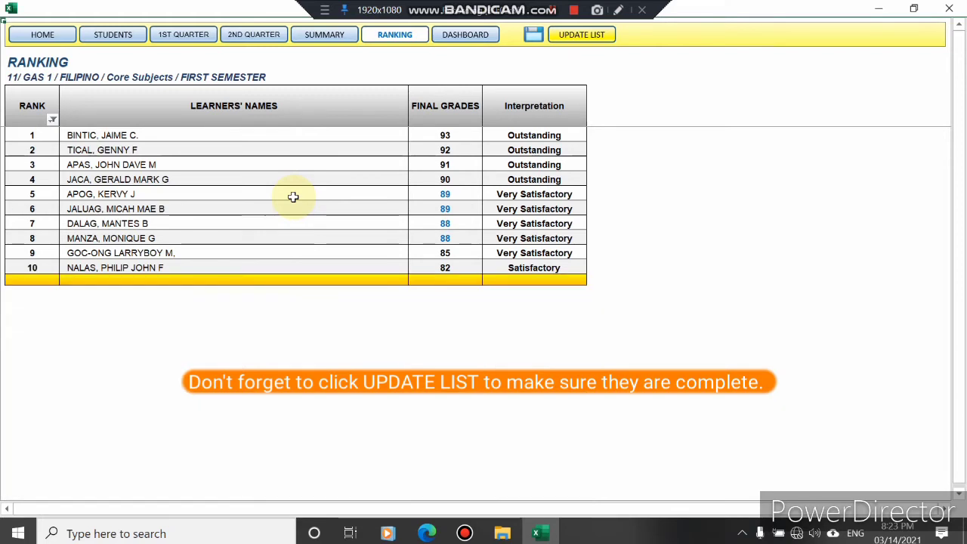
{"action": "left_click", "coordinate": [454, 41]}
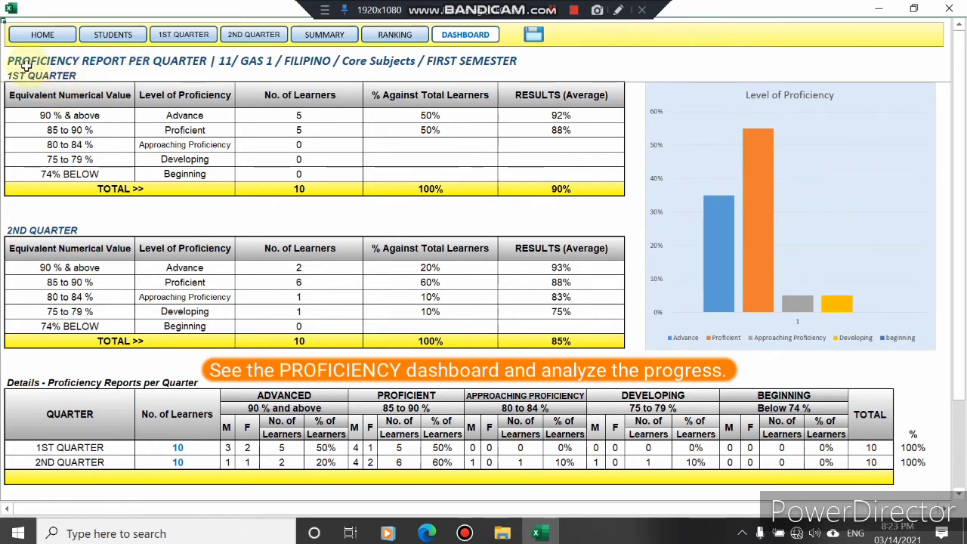
Step: Step back through Subject 1's Ranking, Summary, quarter and student list sheets to HOME
{"action": "left_click", "coordinate": [395, 34]}
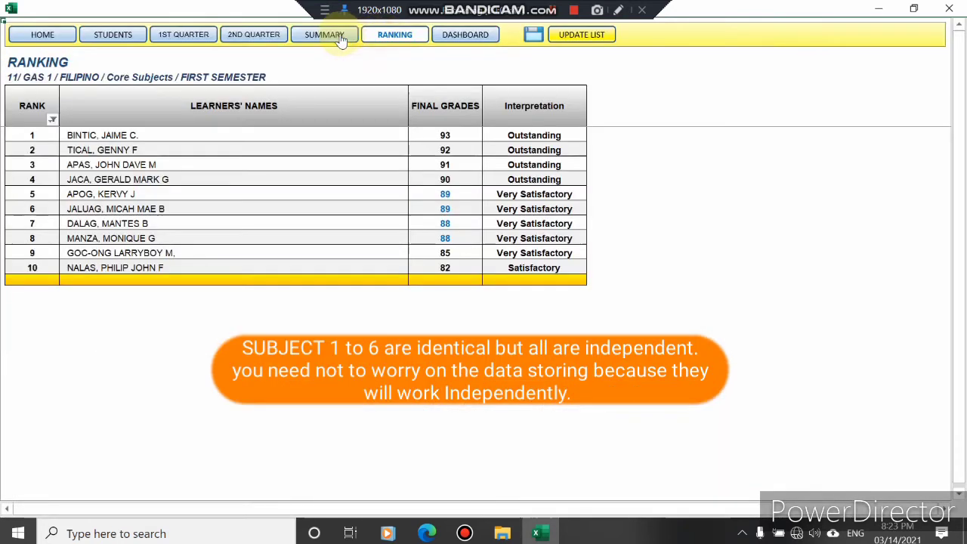
{"action": "left_click", "coordinate": [325, 34]}
{"action": "left_click", "coordinate": [271, 36]}
{"action": "left_click", "coordinate": [183, 34]}
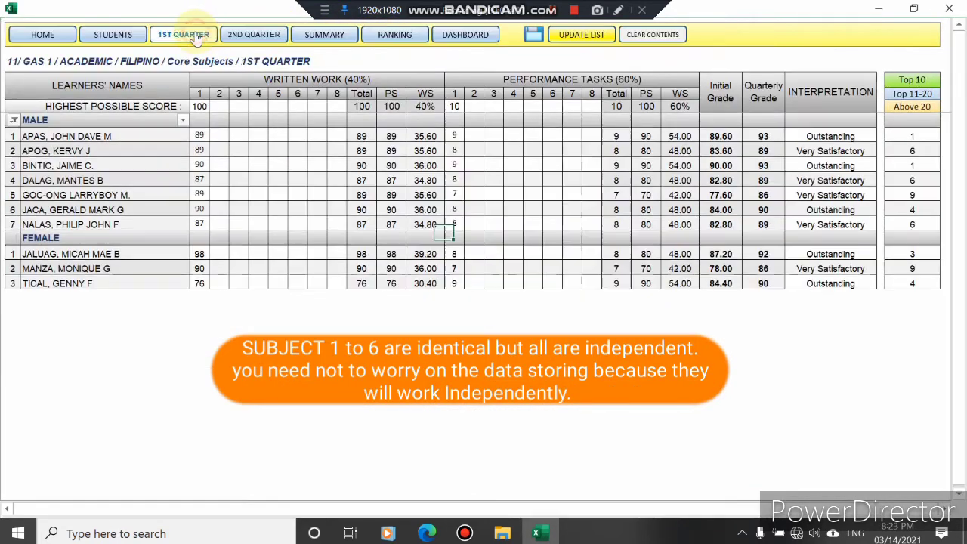
{"action": "left_click", "coordinate": [114, 34]}
{"action": "left_click", "coordinate": [56, 35]}
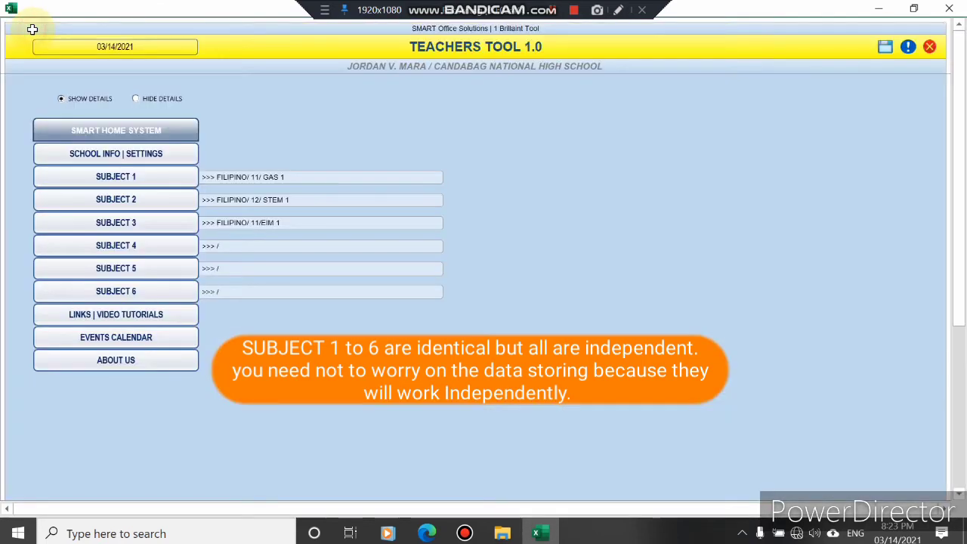
Step: Browse Subject 2's student list, 1st/2nd Quarter, Summary, Ranking and Dashboard sheets, then return HOME
{"action": "left_click", "coordinate": [137, 201]}
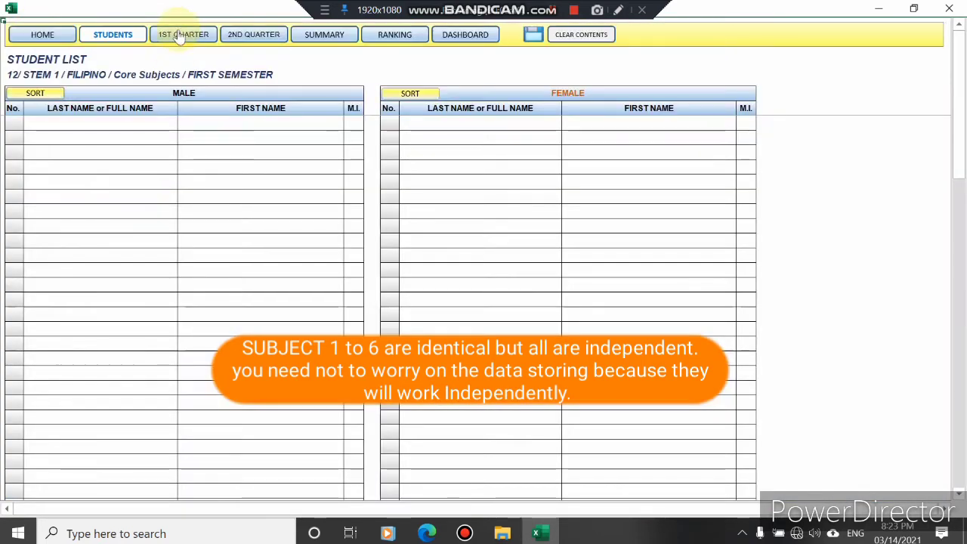
{"action": "left_click", "coordinate": [183, 35]}
{"action": "left_click", "coordinate": [255, 34]}
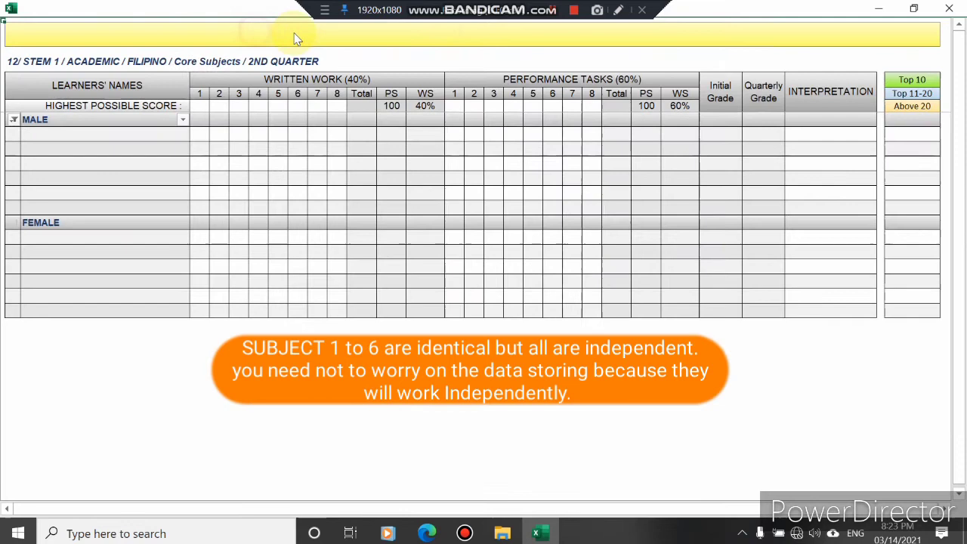
{"action": "left_click", "coordinate": [340, 35]}
{"action": "left_click", "coordinate": [394, 35]}
{"action": "left_click", "coordinate": [461, 35]}
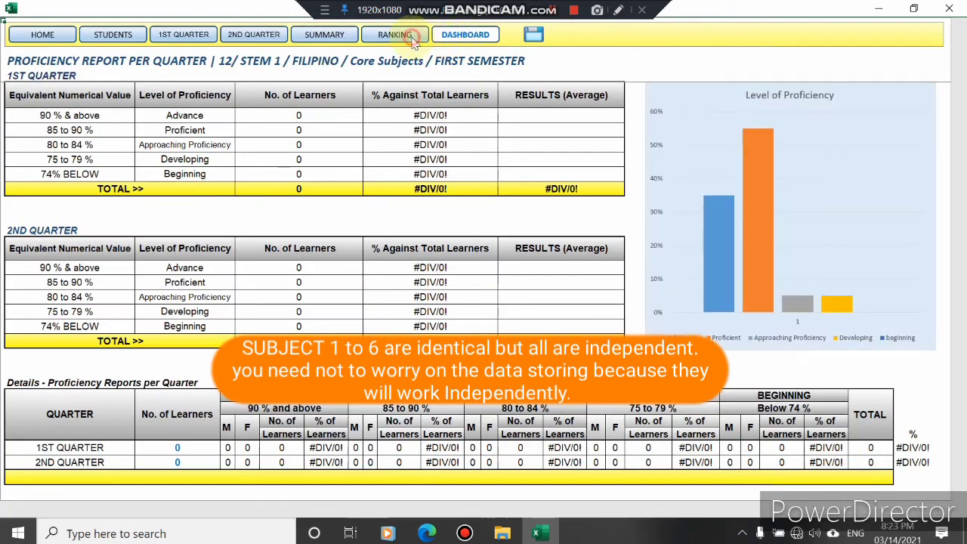
{"action": "left_click", "coordinate": [389, 35]}
{"action": "left_click", "coordinate": [333, 35]}
{"action": "left_click", "coordinate": [115, 34]}
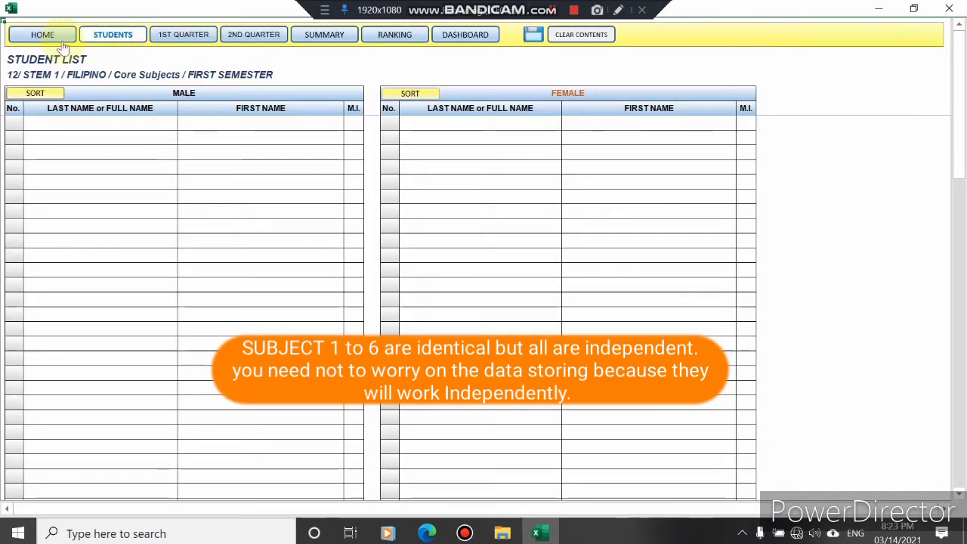
{"action": "left_click", "coordinate": [42, 35]}
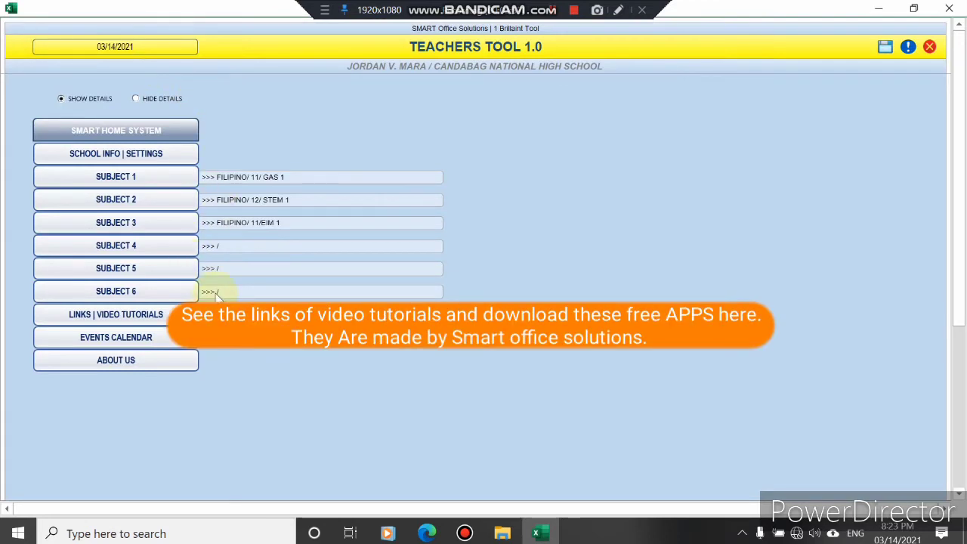
Step: View the LINKS | VIDEO TUTORIALS page, then open the EVENTS CALENDAR
{"action": "left_click", "coordinate": [139, 316]}
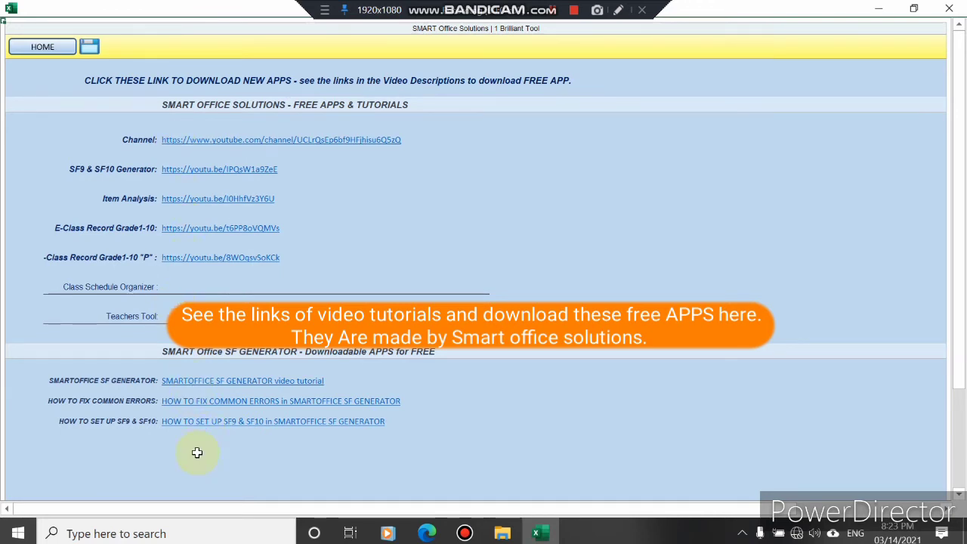
{"action": "left_click", "coordinate": [45, 48]}
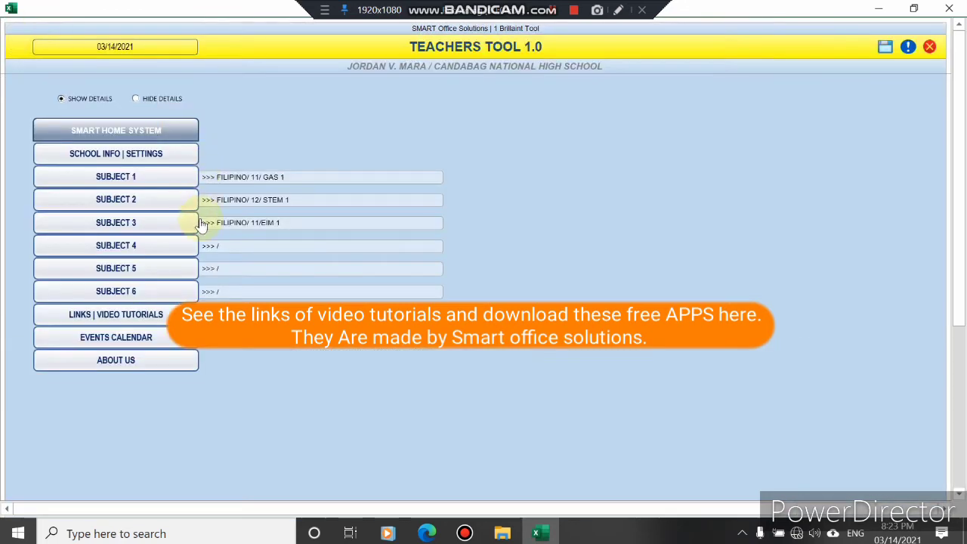
{"action": "left_click", "coordinate": [128, 337]}
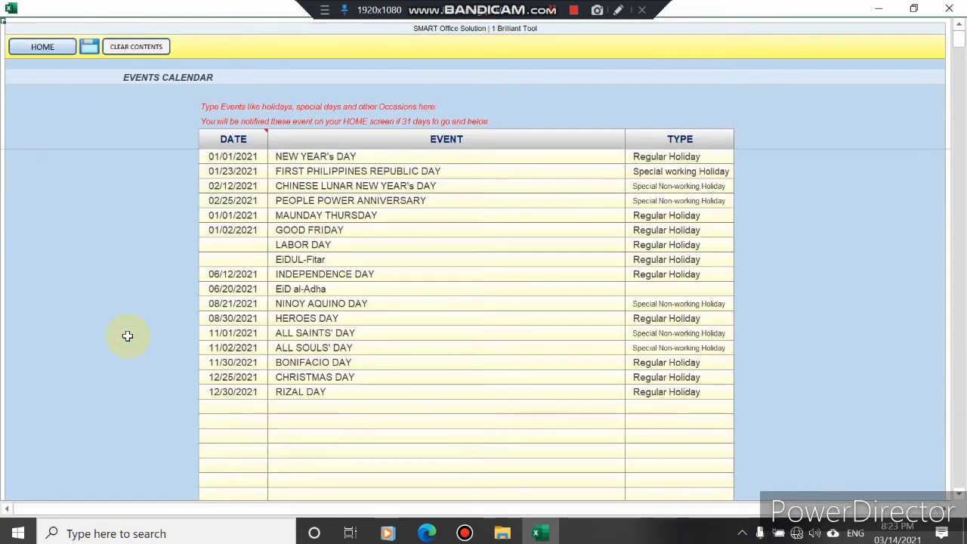
Step: Enter the dates 5/1/2021 for LABOR DAY and 4/13/2021 for EiDUL-Fitar
{"action": "left_click", "coordinate": [229, 247]}
{"action": "type", "text": "5/"}
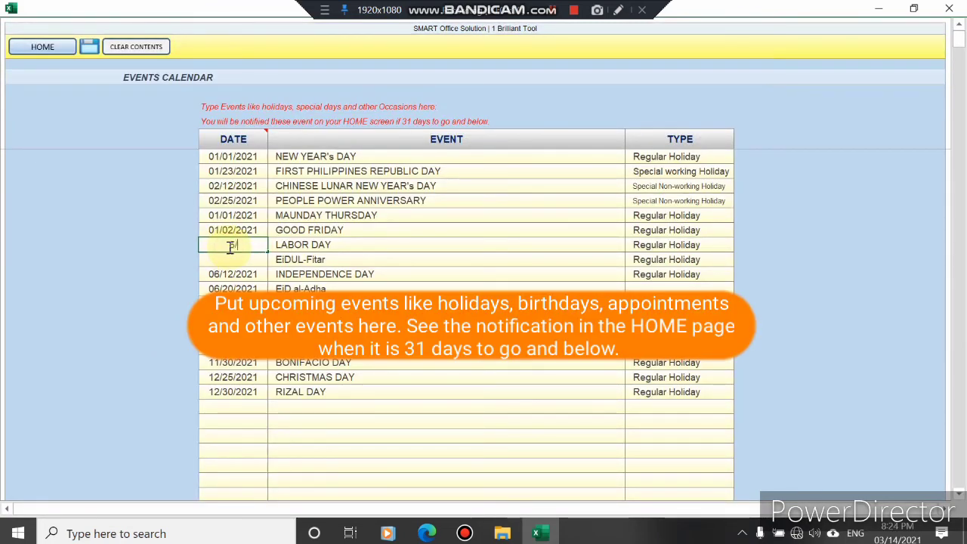
{"action": "type", "text": "1/2021"}
{"action": "key", "text": "Return"}
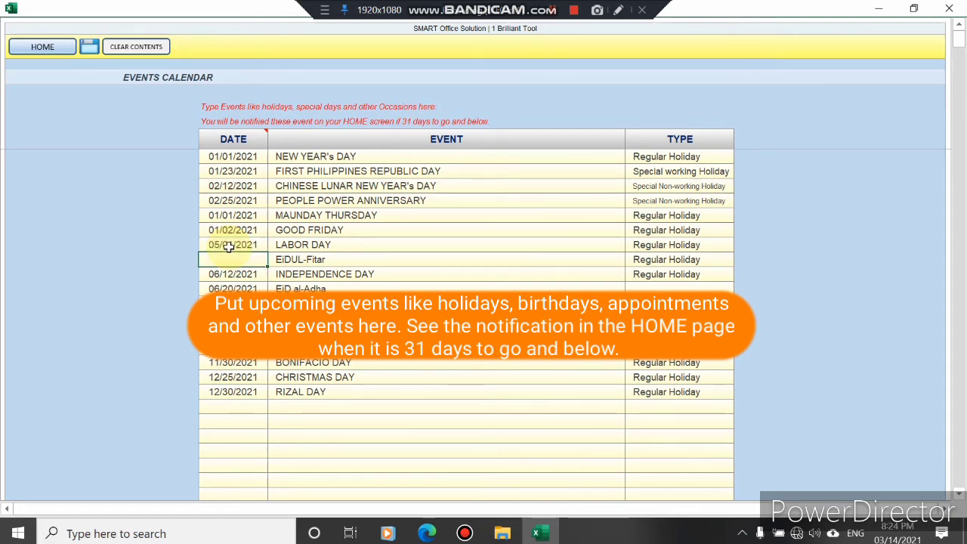
{"action": "type", "text": "4/1"}
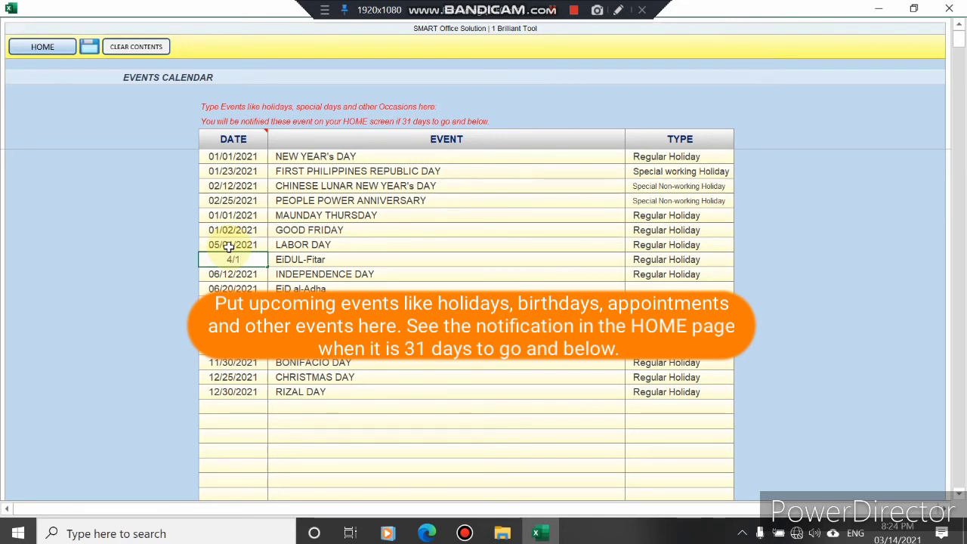
{"action": "type", "text": "3/2021"}
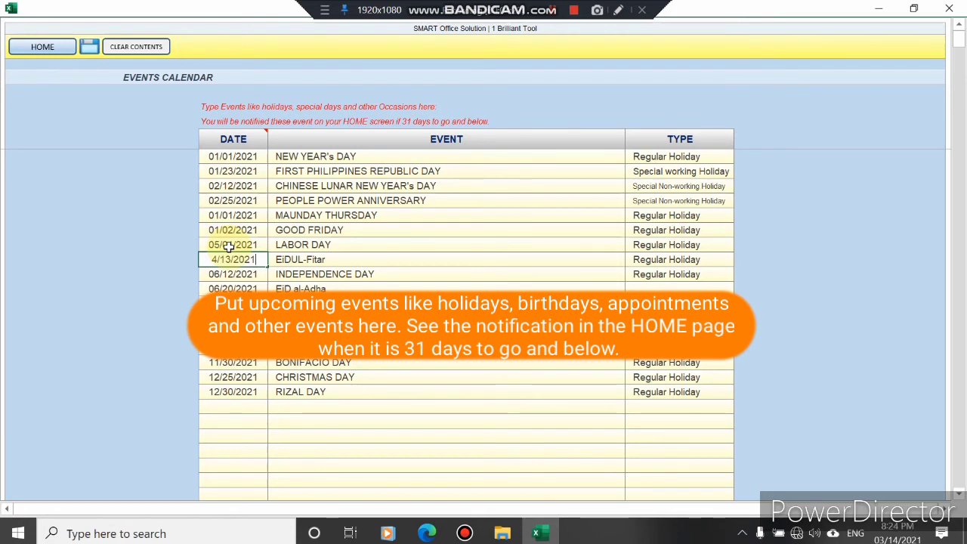
{"action": "type", "text": "1"}
{"action": "key", "text": "Return"}
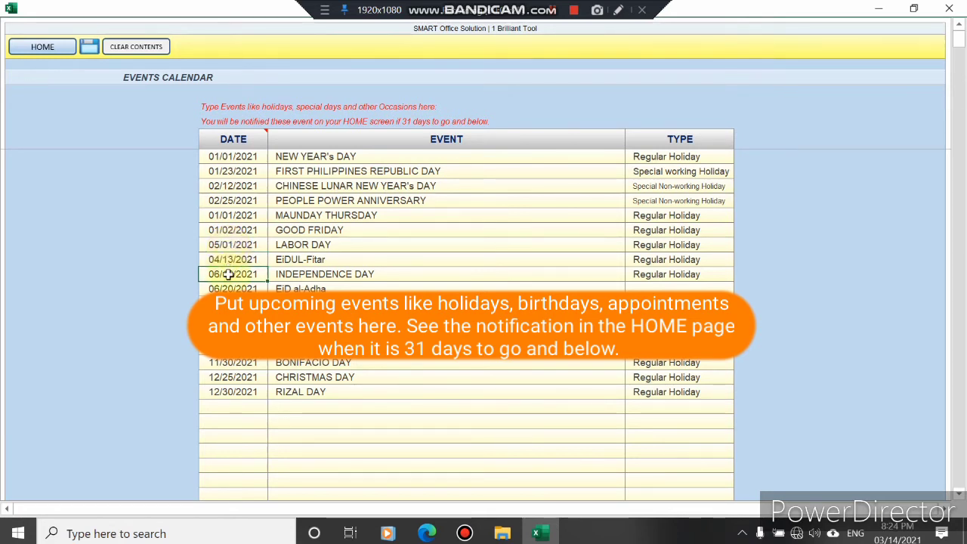
Step: Add a 03/14/2021 MY BIRTH DAY event below RIZAL DAY with type Special Day
{"action": "left_click", "coordinate": [250, 407]}
{"action": "type", "text": "3/1"}
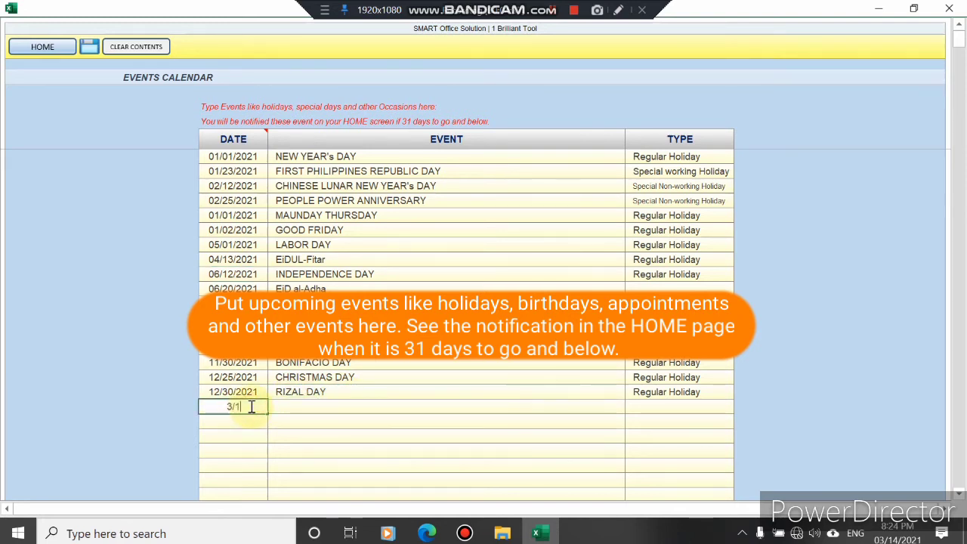
{"action": "type", "text": "4/20"}
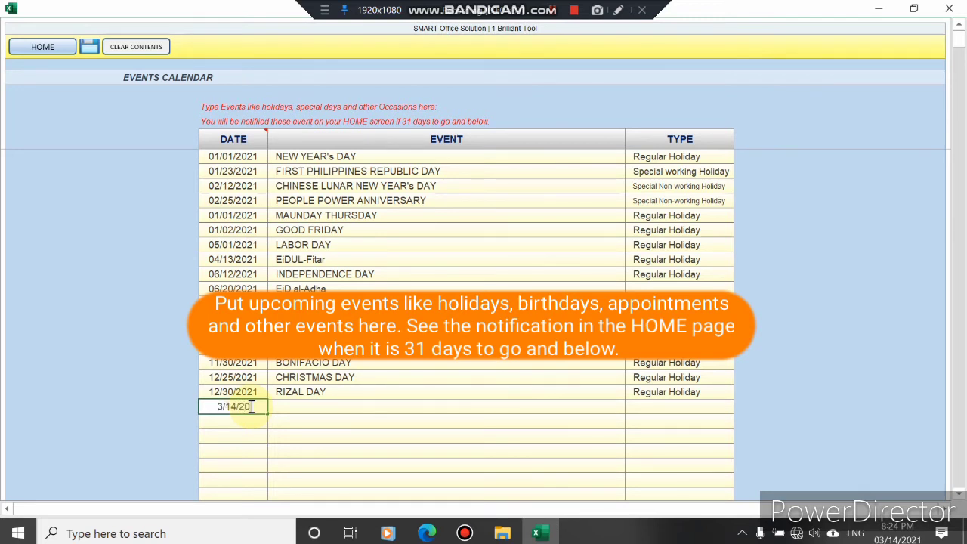
{"action": "type", "text": "21"}
{"action": "key", "text": "Return"}
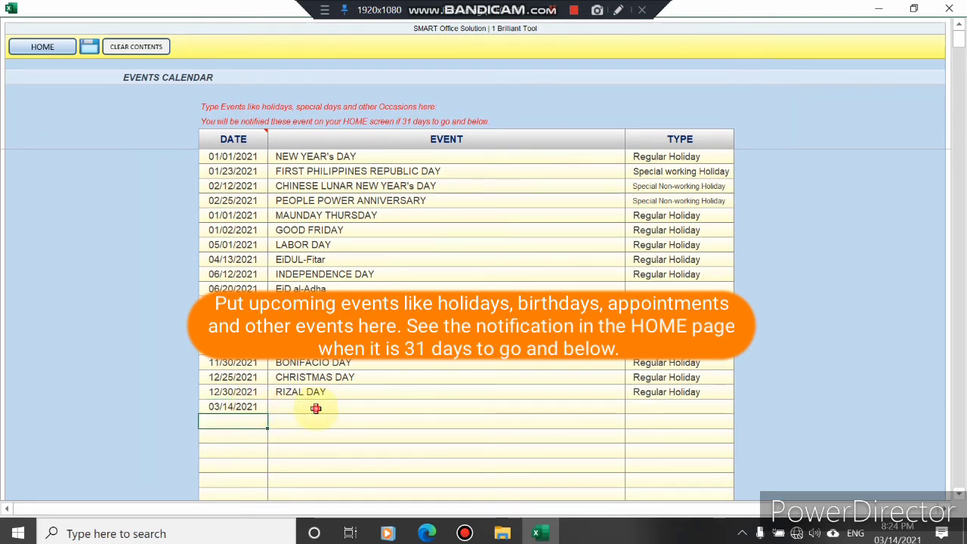
{"action": "left_click", "coordinate": [316, 408]}
{"action": "type", "text": "MY "}
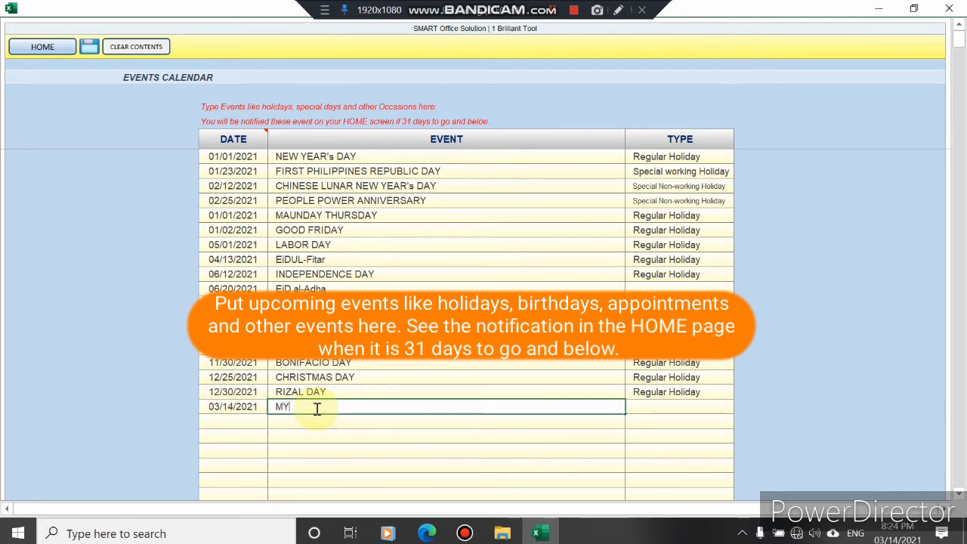
{"action": "type", "text": "BIRTH DAY"}
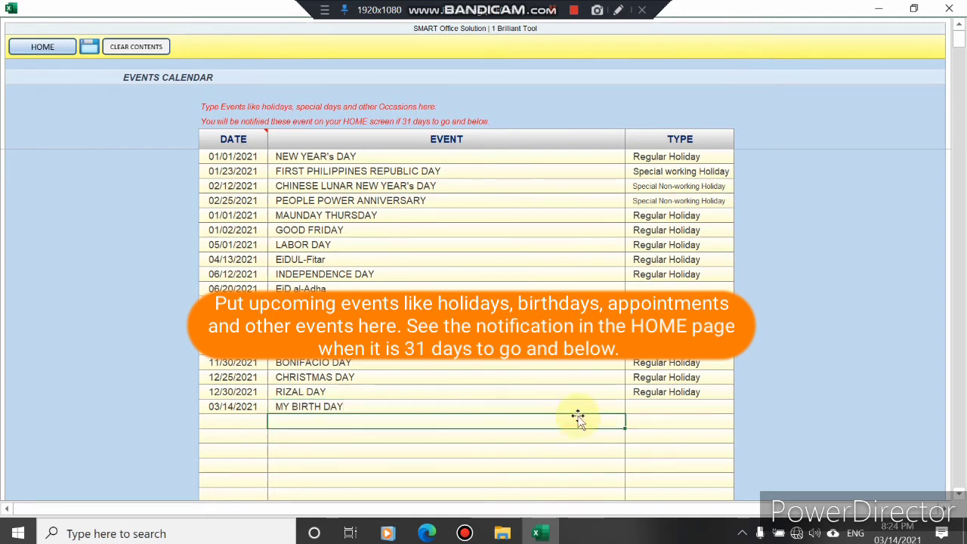
{"action": "left_click", "coordinate": [651, 406]}
{"action": "left_click", "coordinate": [740, 407]}
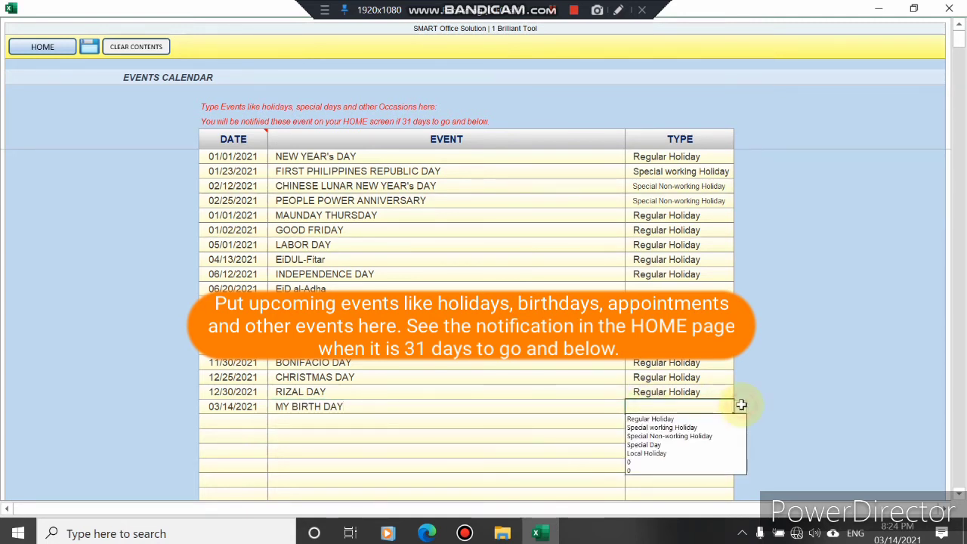
{"action": "left_click", "coordinate": [657, 446]}
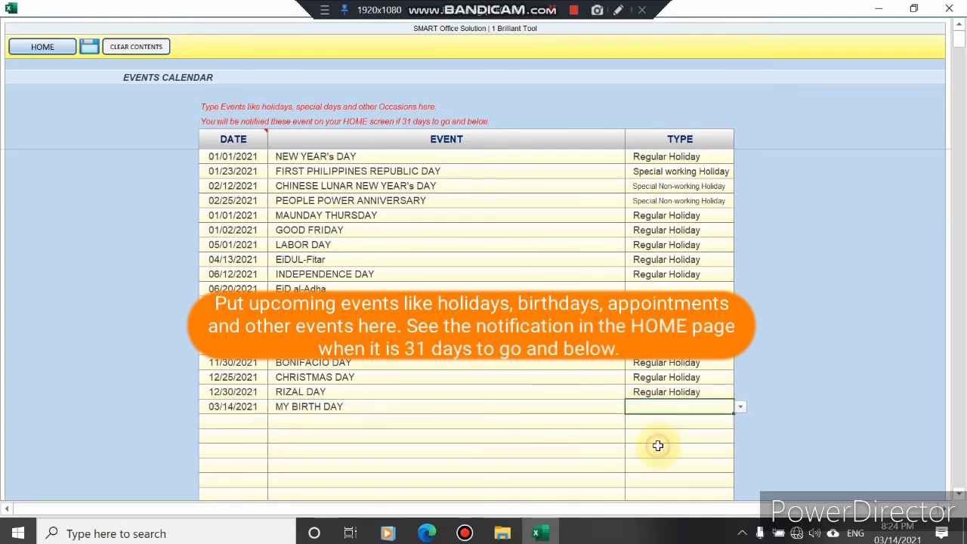
Step: Delete the MY BIRTH DAY row and the 04/13/2021 EiDUL-Fitar date, then hide home subject details
{"action": "left_click", "coordinate": [48, 47]}
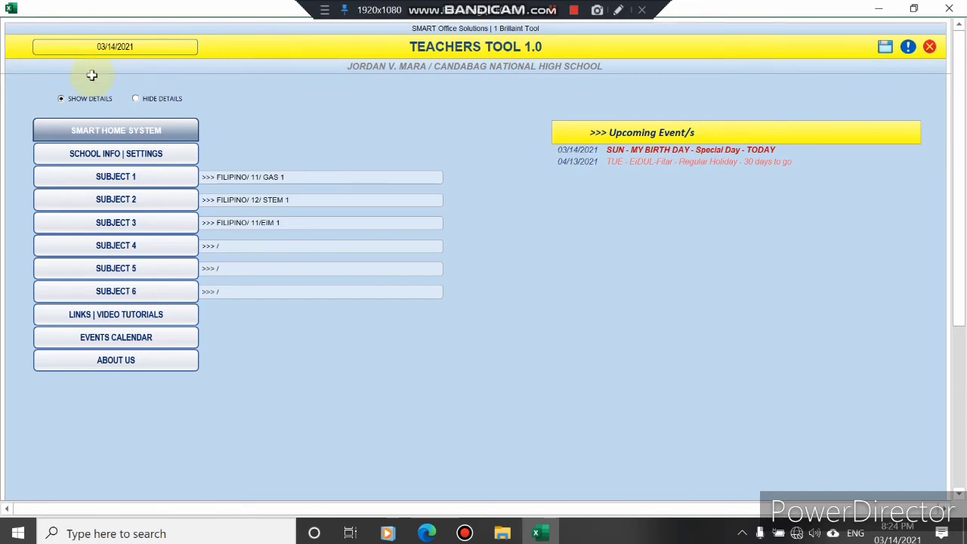
{"action": "left_click", "coordinate": [116, 339]}
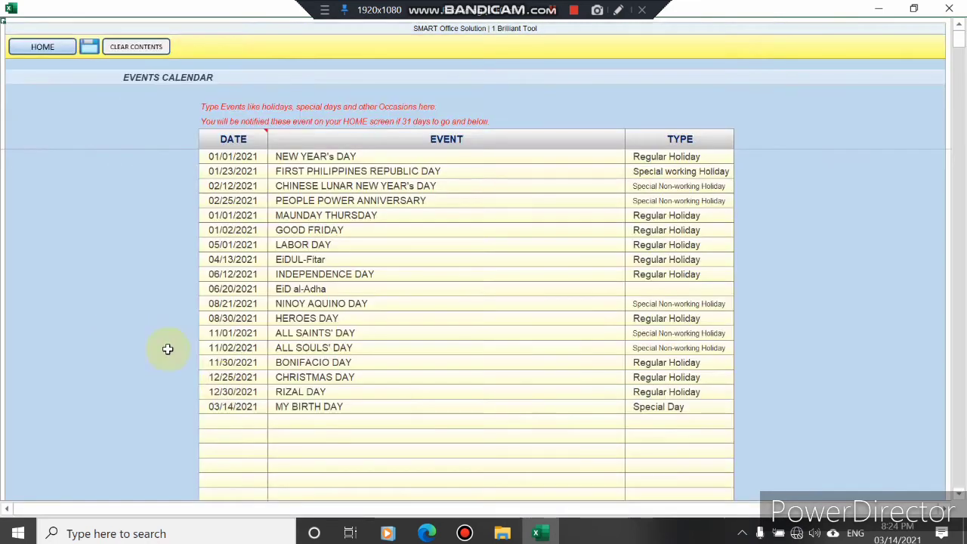
{"action": "key", "text": "shift+space"}
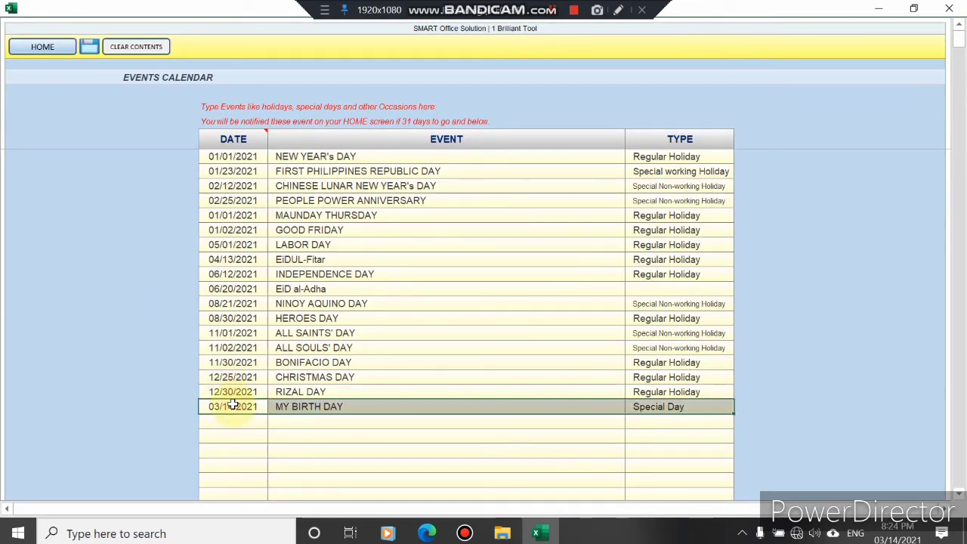
{"action": "key", "text": "Delete"}
{"action": "left_click", "coordinate": [242, 259]}
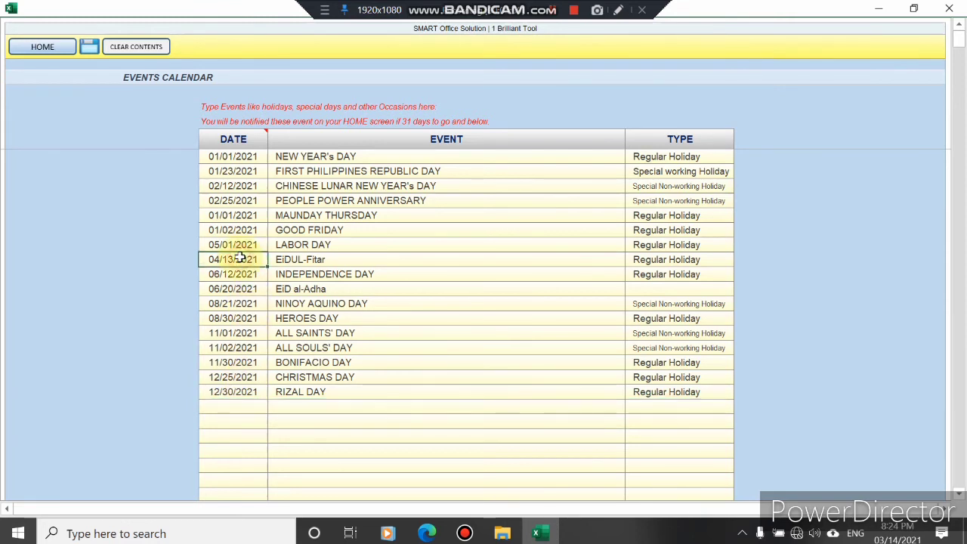
{"action": "key", "text": "Delete"}
{"action": "left_click", "coordinate": [44, 43]}
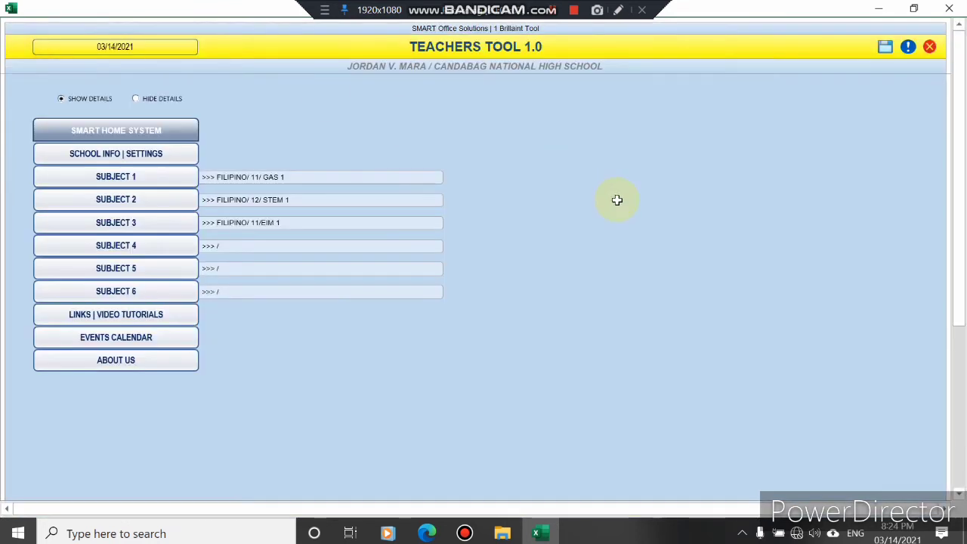
{"action": "left_click", "coordinate": [137, 99]}
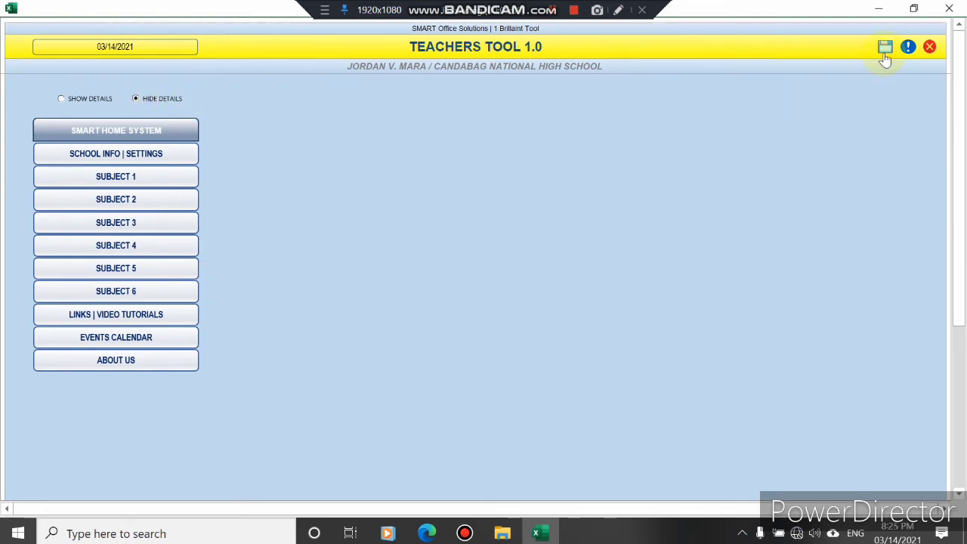
Step: Clear all student names from Subject 1's student list
{"action": "left_click", "coordinate": [131, 176]}
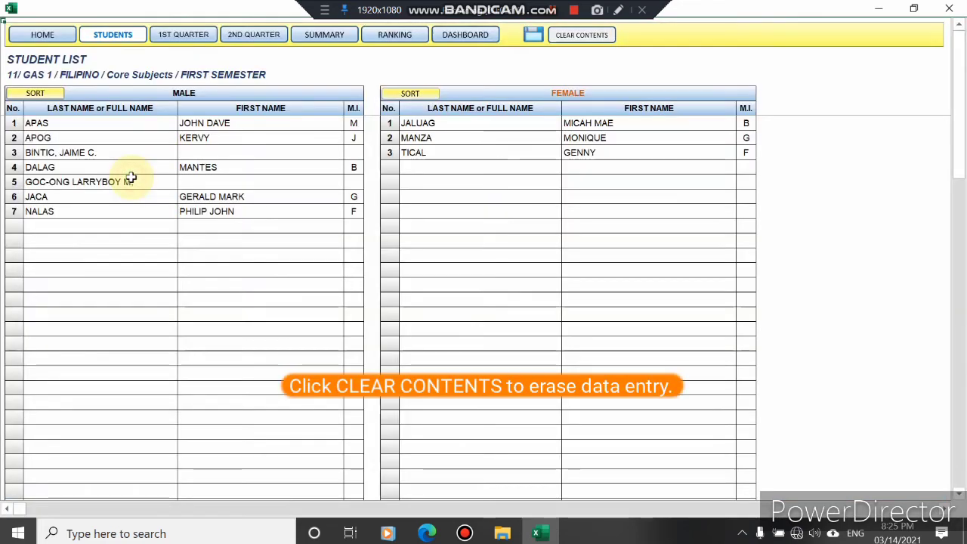
{"action": "left_click", "coordinate": [572, 35]}
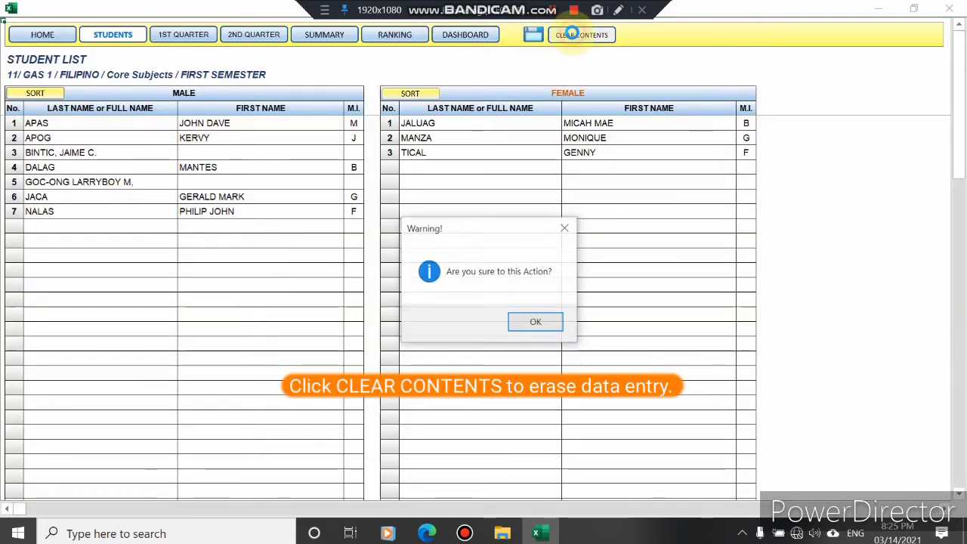
{"action": "left_click", "coordinate": [526, 323]}
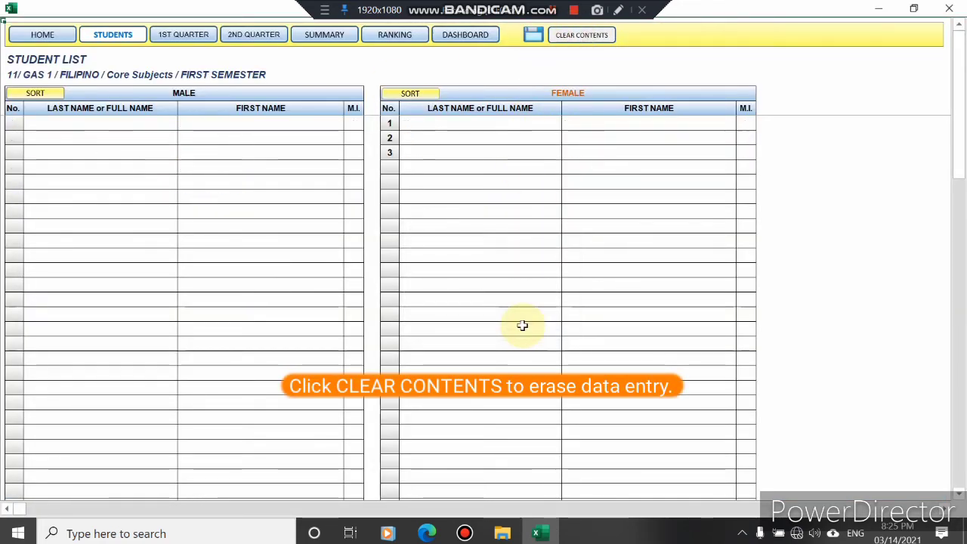
Step: Clear the 1st and 2nd quarter grade sheets, then view the SUMMARY sheet
{"action": "left_click", "coordinate": [180, 34]}
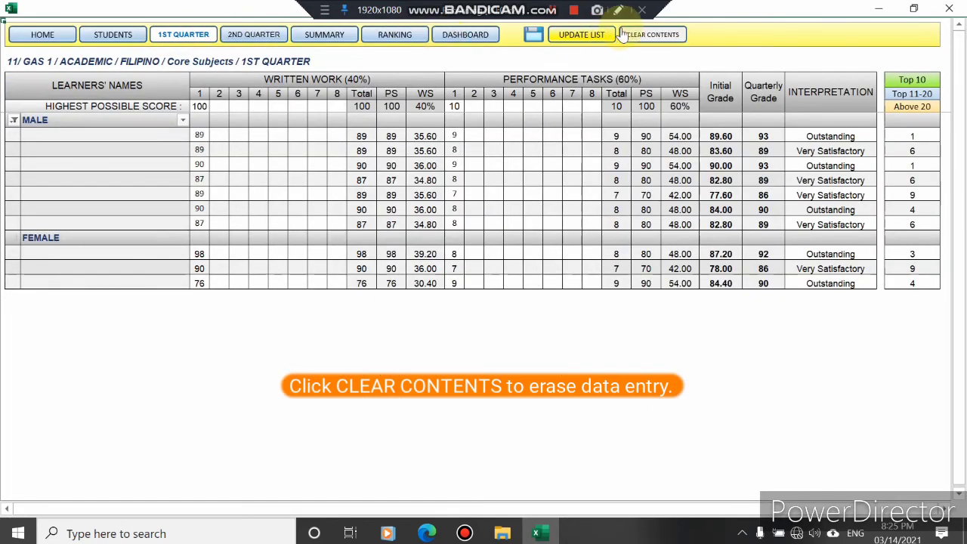
{"action": "left_click", "coordinate": [651, 35]}
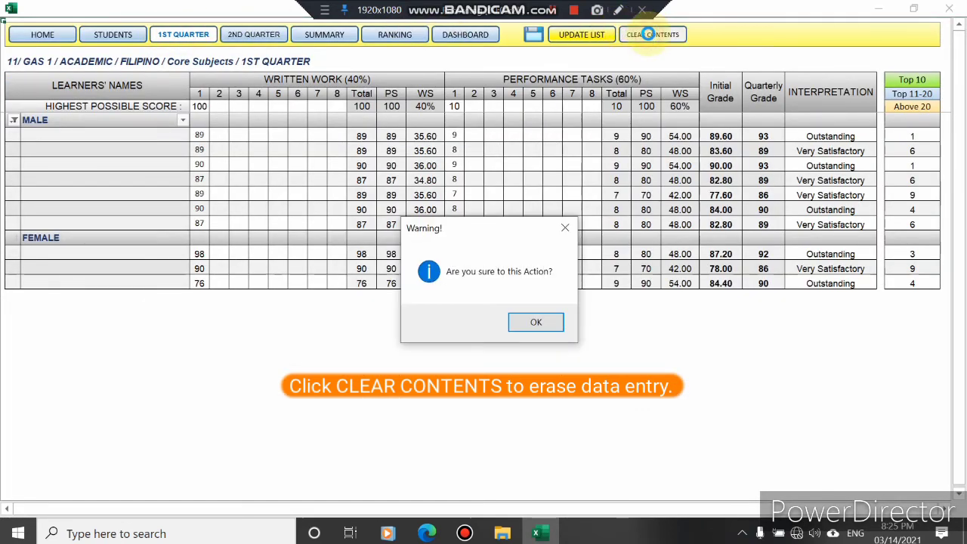
{"action": "left_click", "coordinate": [535, 323]}
{"action": "left_click", "coordinate": [242, 35]}
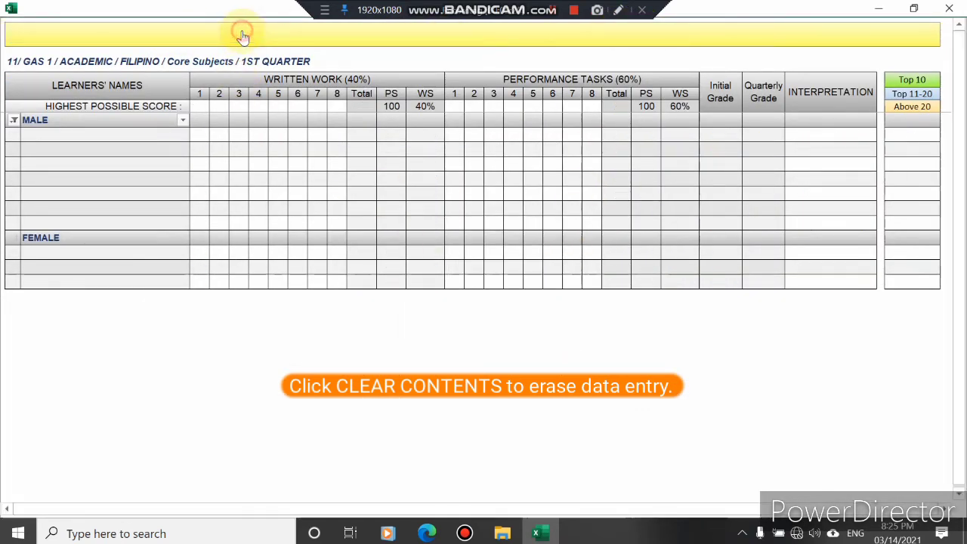
{"action": "left_click", "coordinate": [639, 35]}
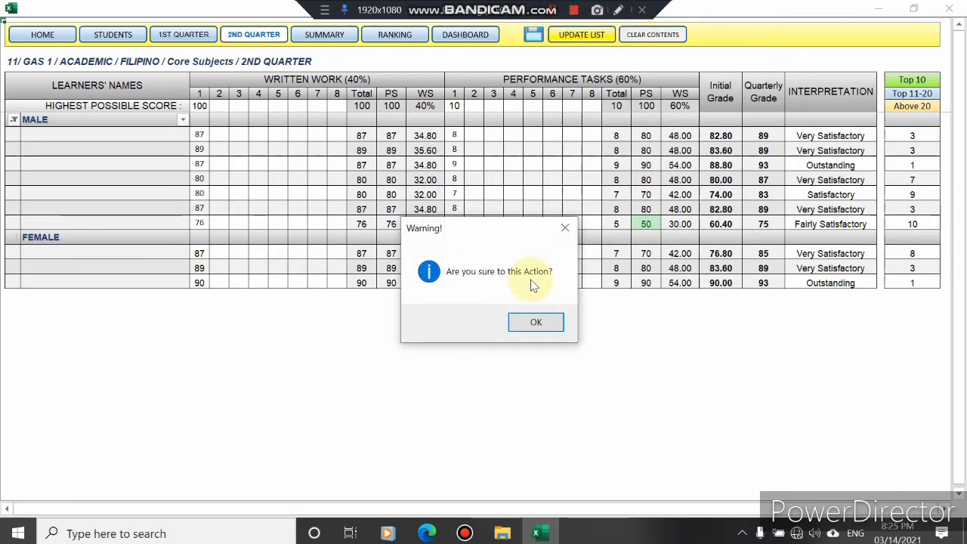
{"action": "left_click", "coordinate": [536, 322]}
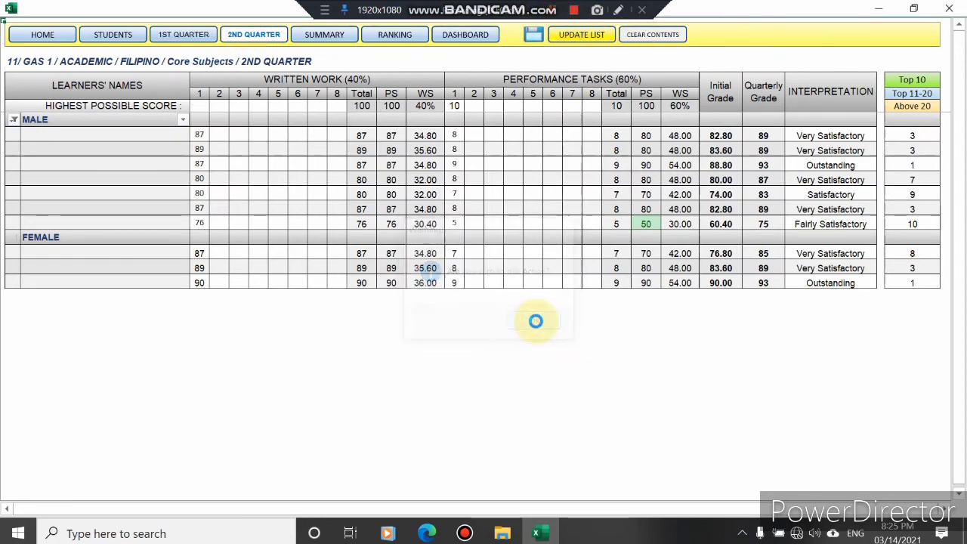
{"action": "left_click", "coordinate": [321, 35]}
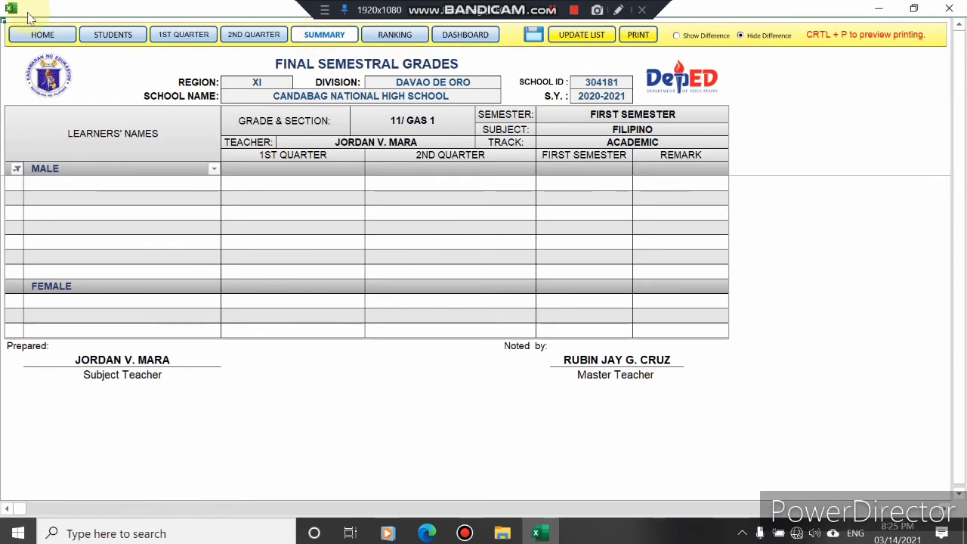
Step: Clear all app contents except calendar events from SCHOOL INFO | SETTINGS, then return HOME
{"action": "left_click", "coordinate": [44, 34]}
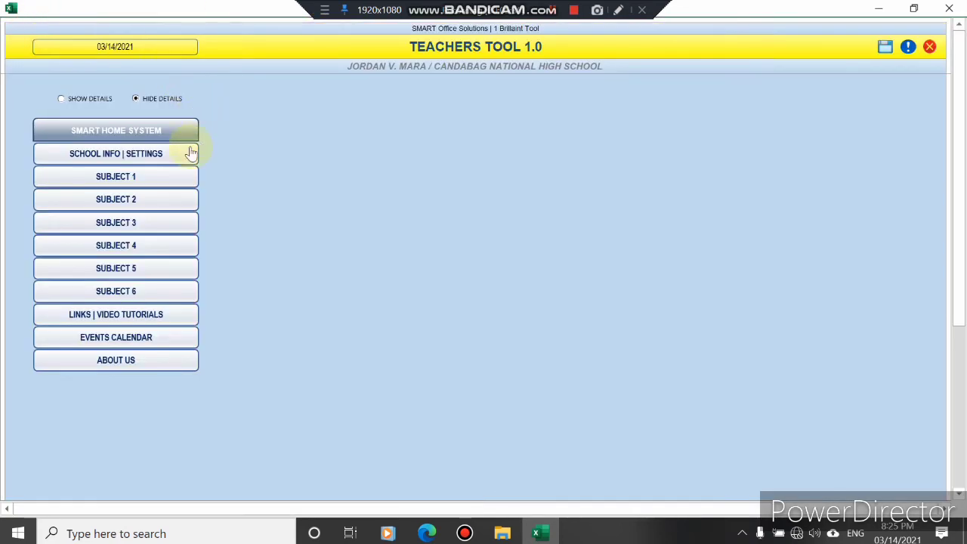
{"action": "left_click", "coordinate": [106, 164]}
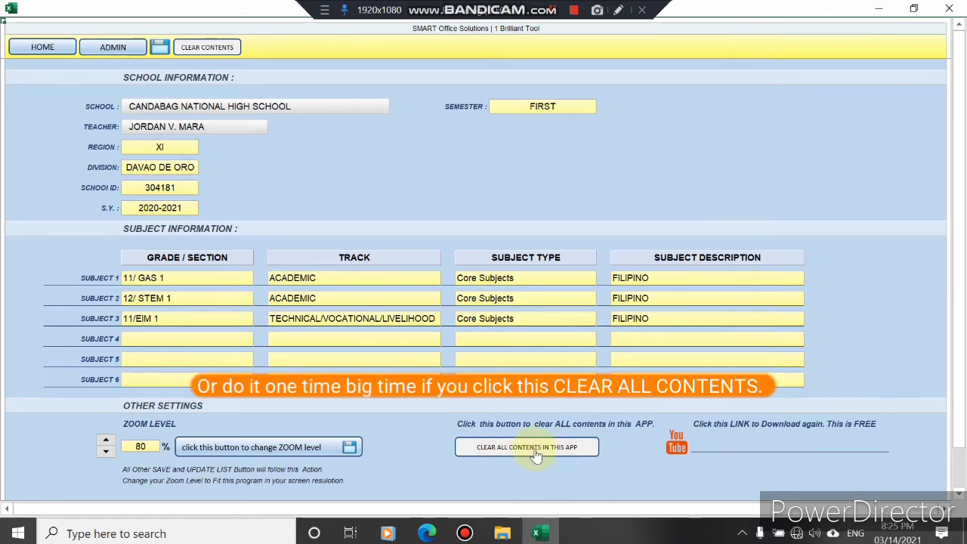
{"action": "left_click", "coordinate": [534, 448]}
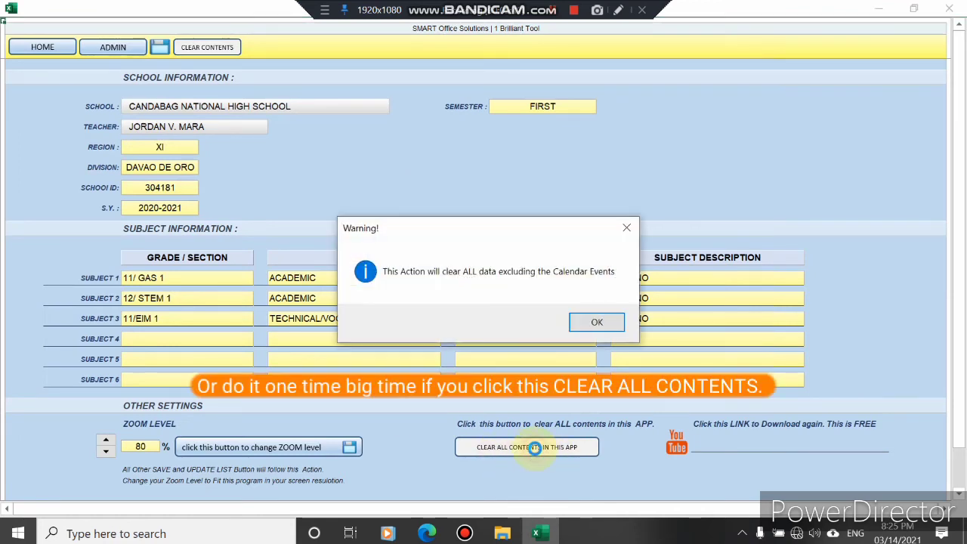
{"action": "left_click", "coordinate": [596, 321]}
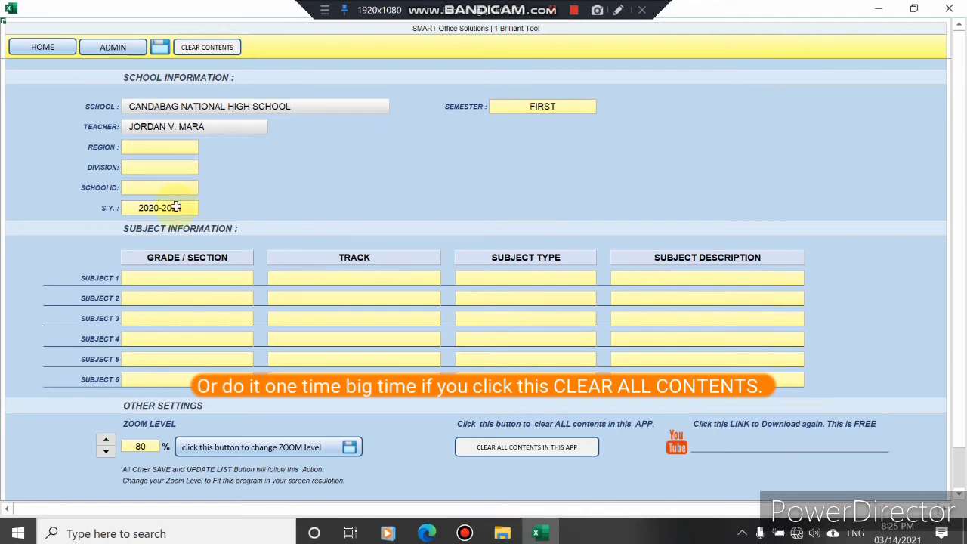
{"action": "left_click", "coordinate": [45, 48]}
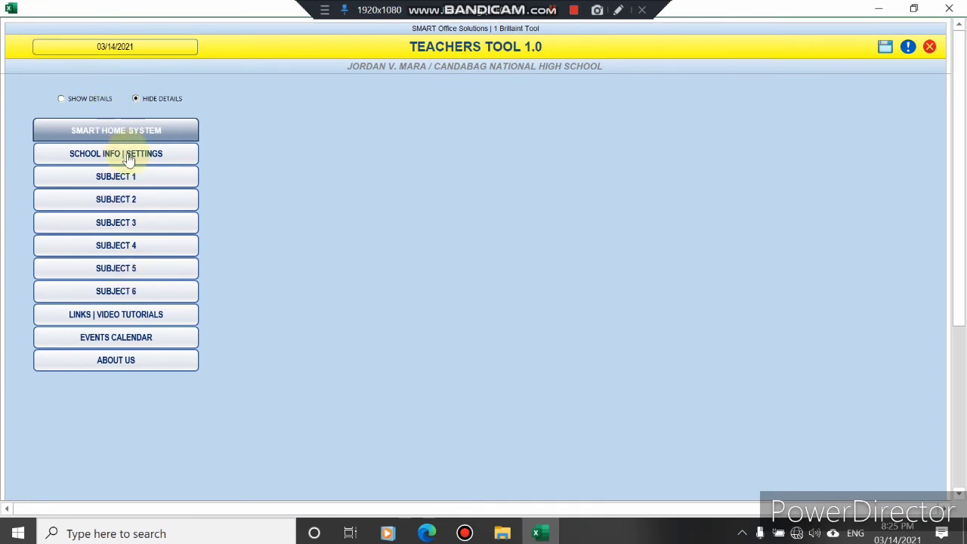
Step: Confirm Subject 1's student list, 1st and 2nd quarter sheets and summary are empty
{"action": "left_click", "coordinate": [133, 180]}
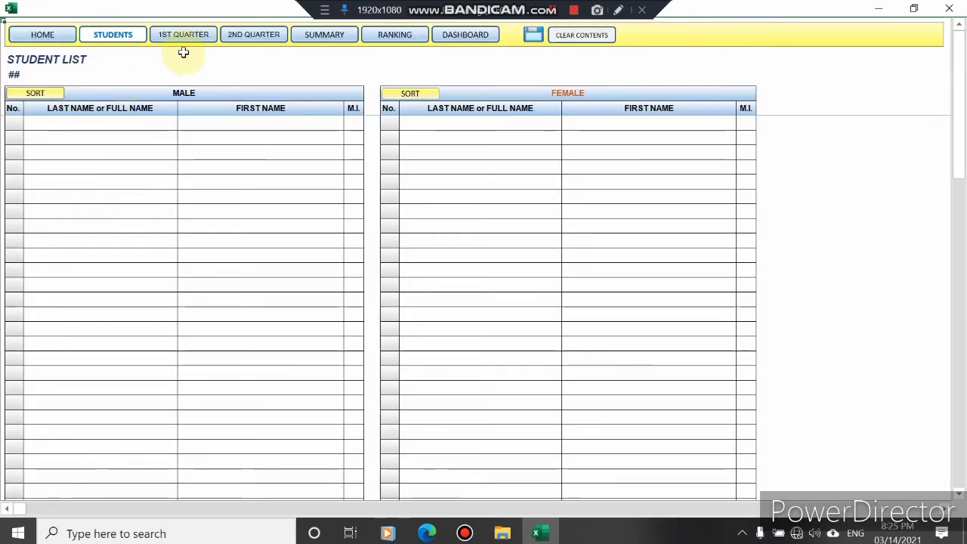
{"action": "left_click", "coordinate": [187, 42]}
{"action": "left_click", "coordinate": [249, 33]}
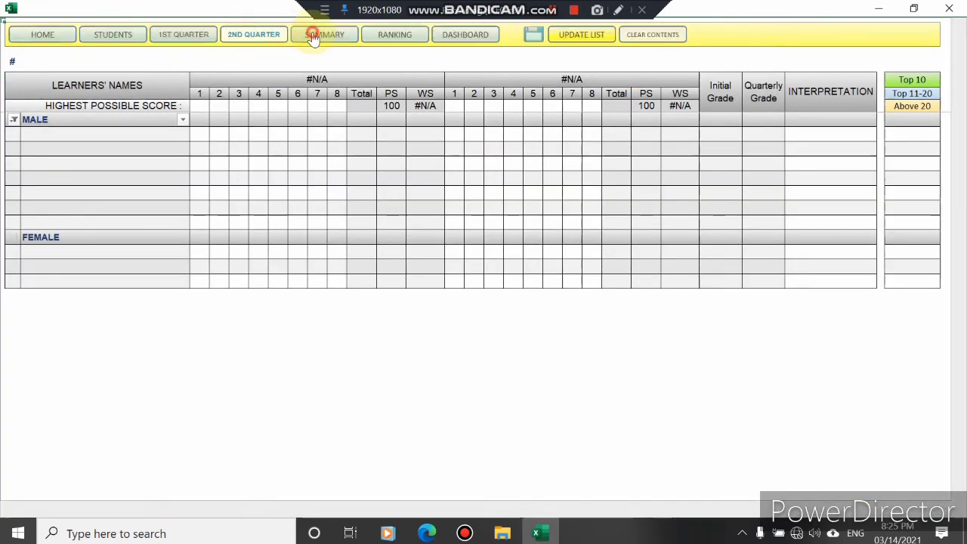
{"action": "left_click", "coordinate": [324, 34]}
{"action": "left_click", "coordinate": [42, 36]}
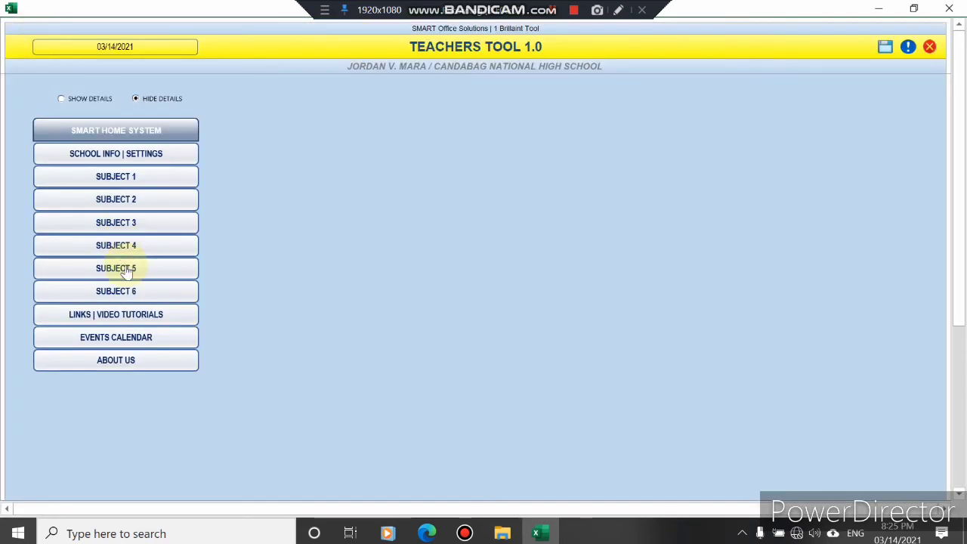
Step: Confirm another subject's sheets are empty, ending on the SCHOOL INFO | SETTINGS page
{"action": "left_click", "coordinate": [128, 293]}
{"action": "left_click", "coordinate": [184, 34]}
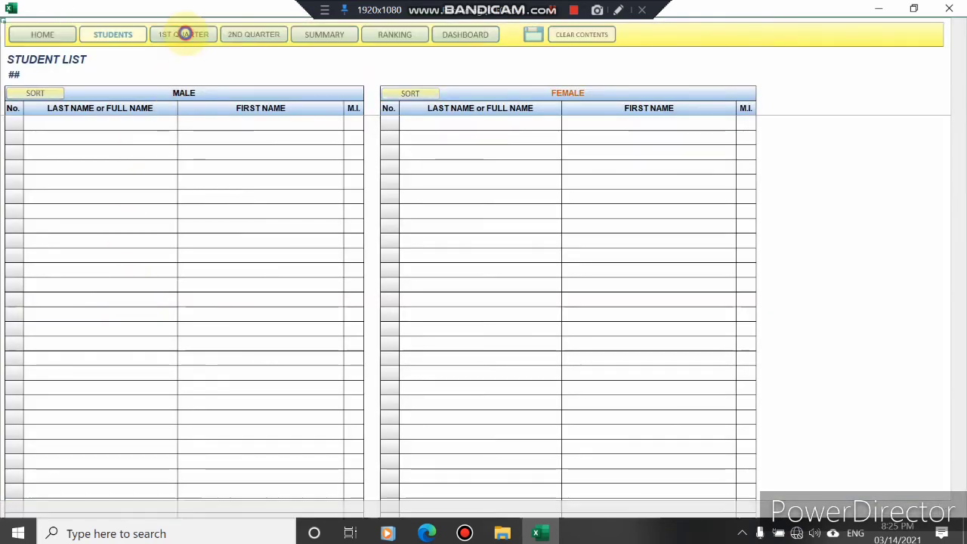
{"action": "left_click", "coordinate": [251, 42]}
{"action": "left_click", "coordinate": [324, 34]}
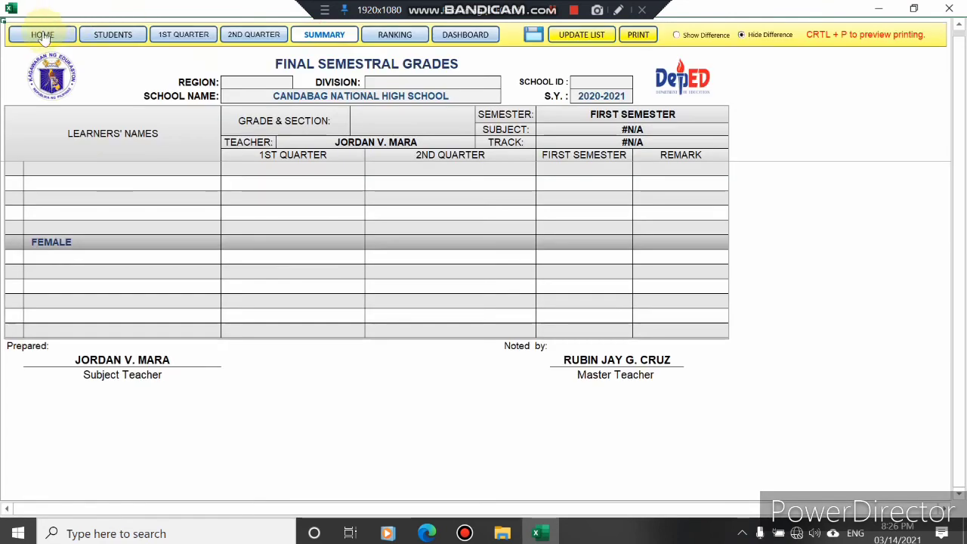
{"action": "left_click", "coordinate": [42, 37]}
{"action": "left_click", "coordinate": [136, 157]}
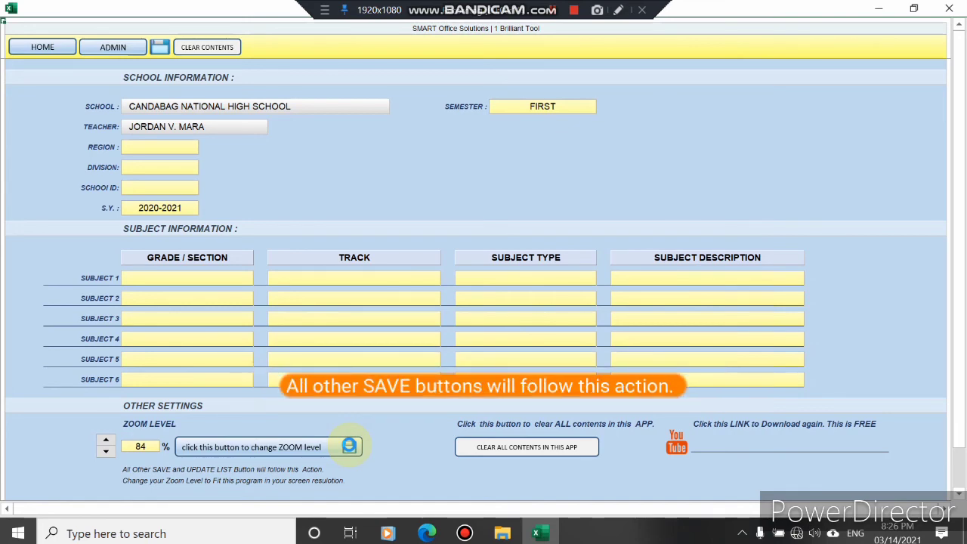
Step: Apply an 84% zoom level, then lower it to 75% and apply again
{"action": "left_click", "coordinate": [349, 445]}
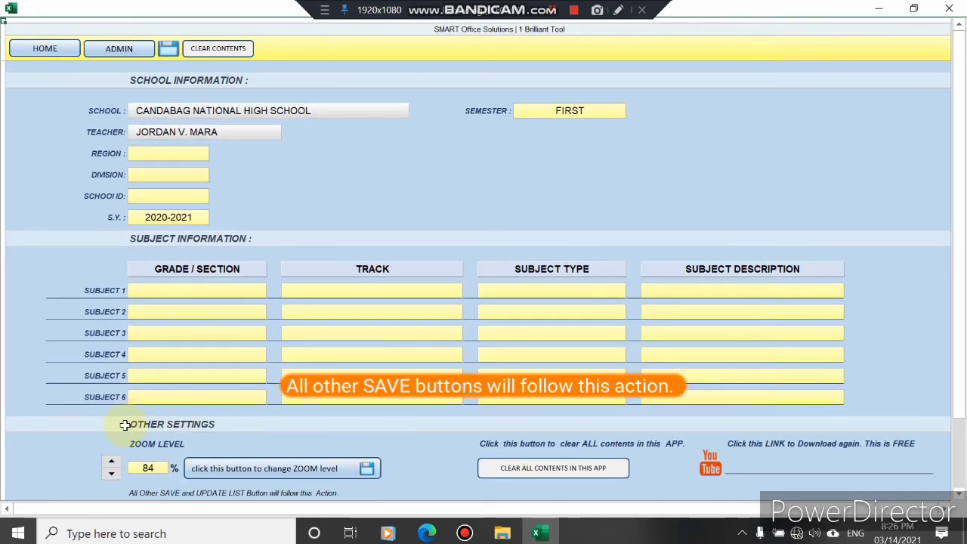
{"action": "left_click", "coordinate": [111, 475]}
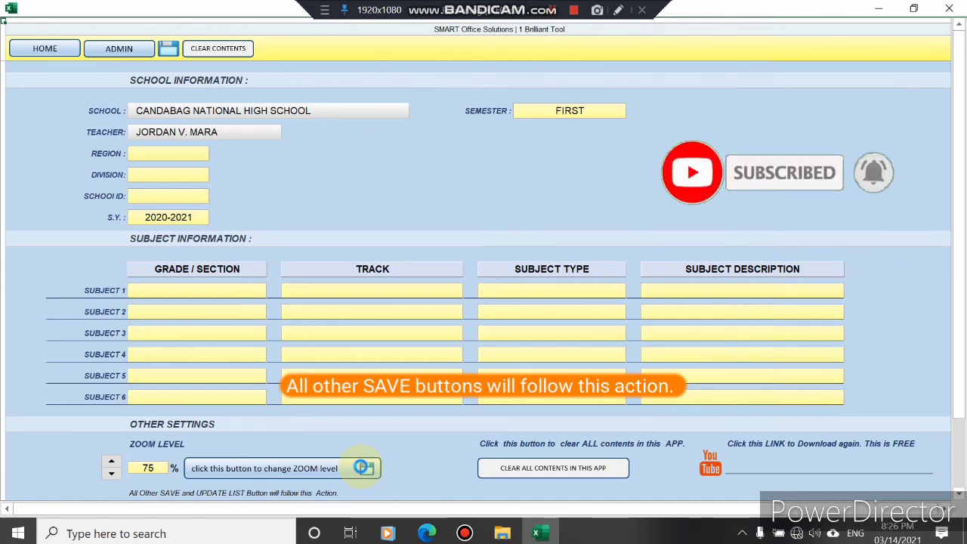
{"action": "left_click", "coordinate": [363, 467]}
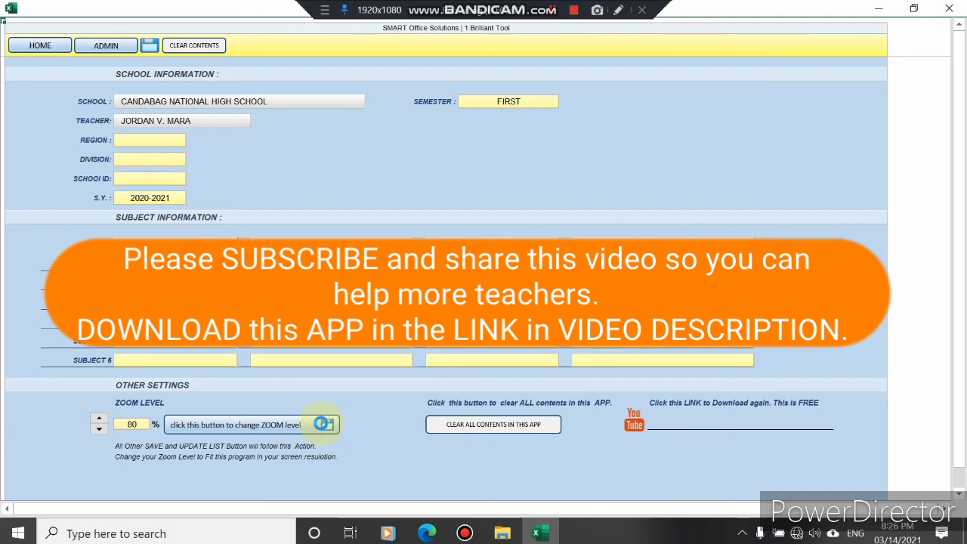
Step: Apply the 80% zoom level and go back to the HOME menu
{"action": "left_click", "coordinate": [322, 424]}
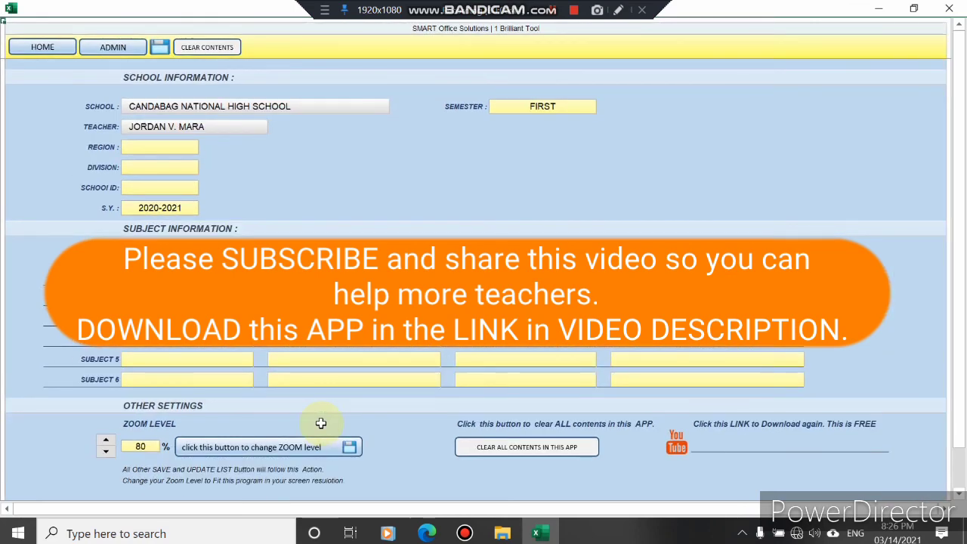
{"action": "left_click", "coordinate": [53, 47]}
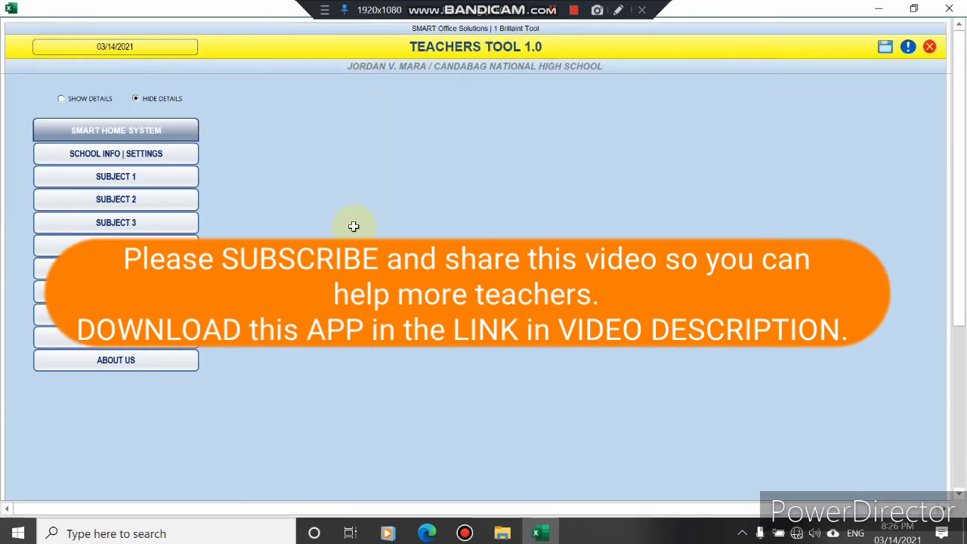